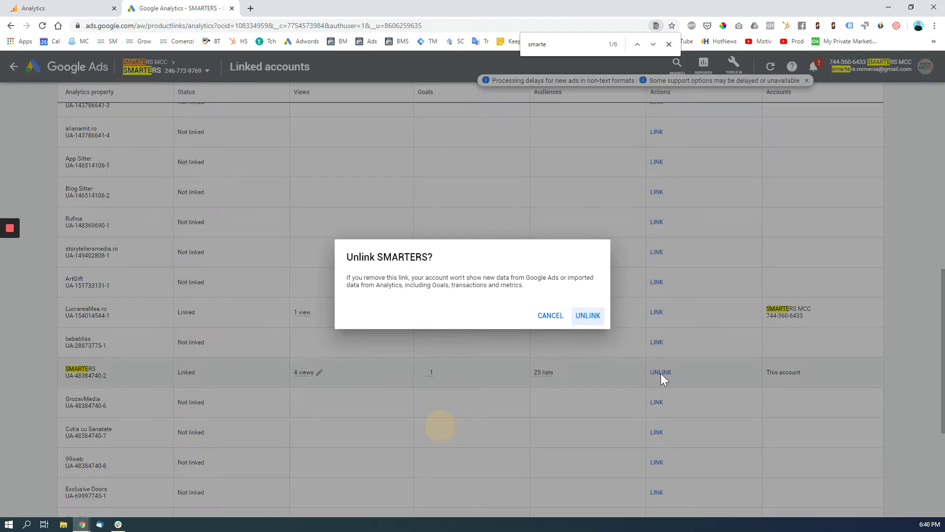
click(548, 314)
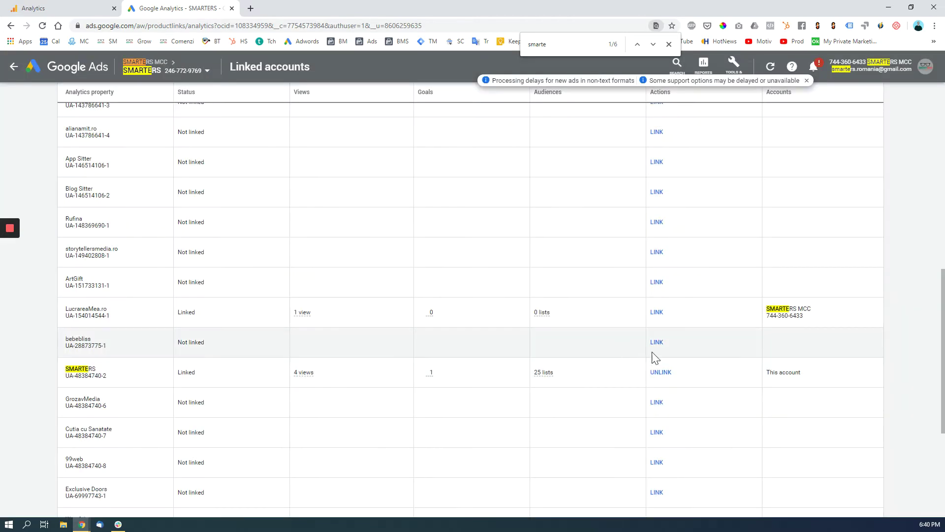
click(657, 403)
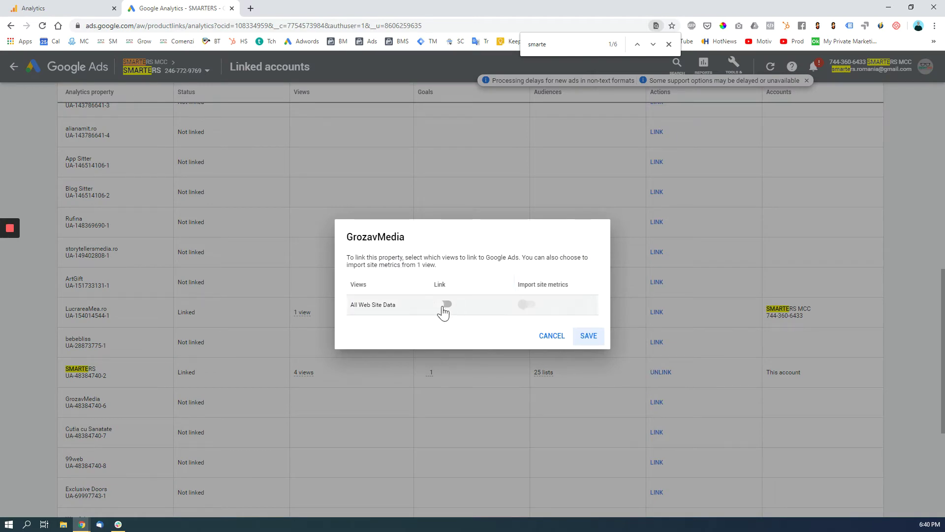
click(445, 305)
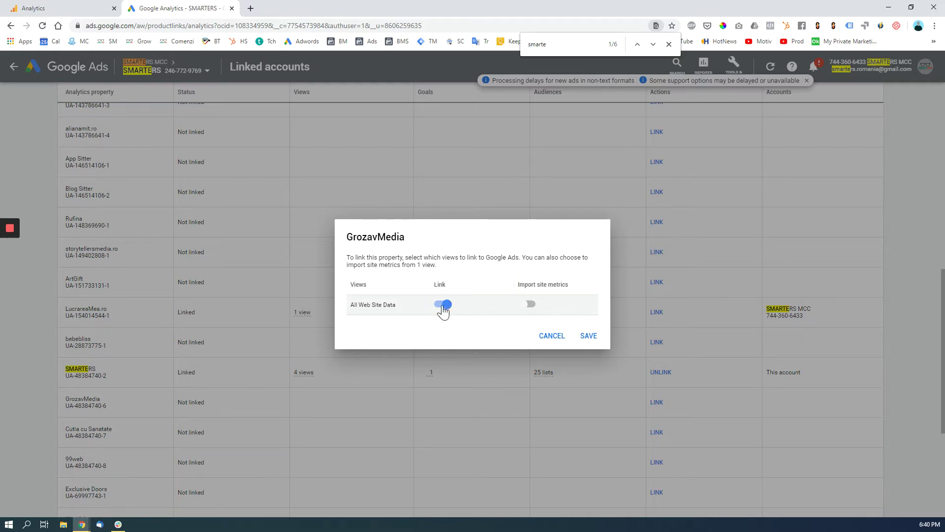
click(527, 304)
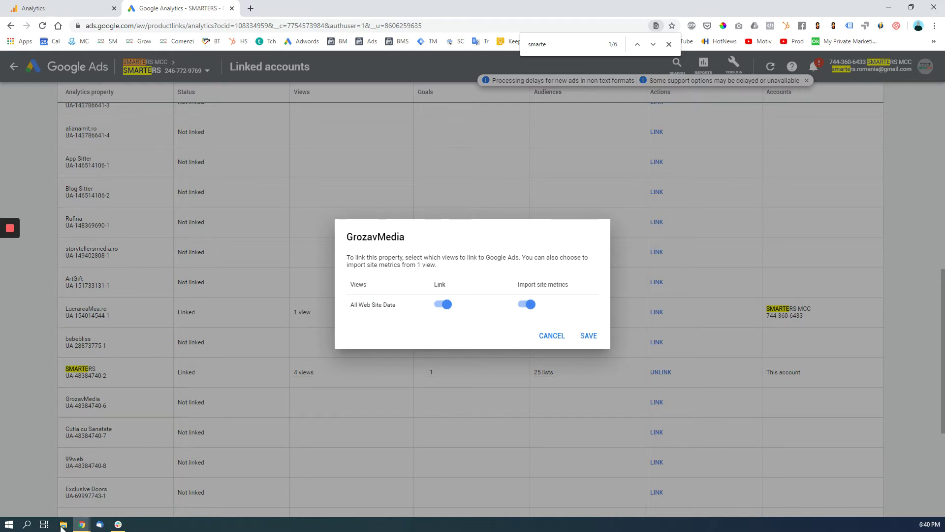
click(554, 337)
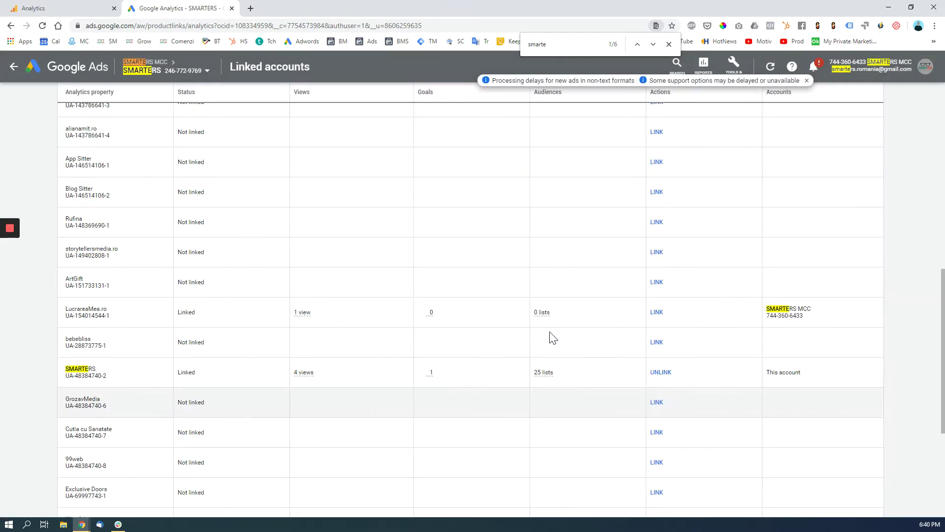
Switch to Google Analytics and open the Google Ads Linking settings of the SMARTERS property
click(58, 7)
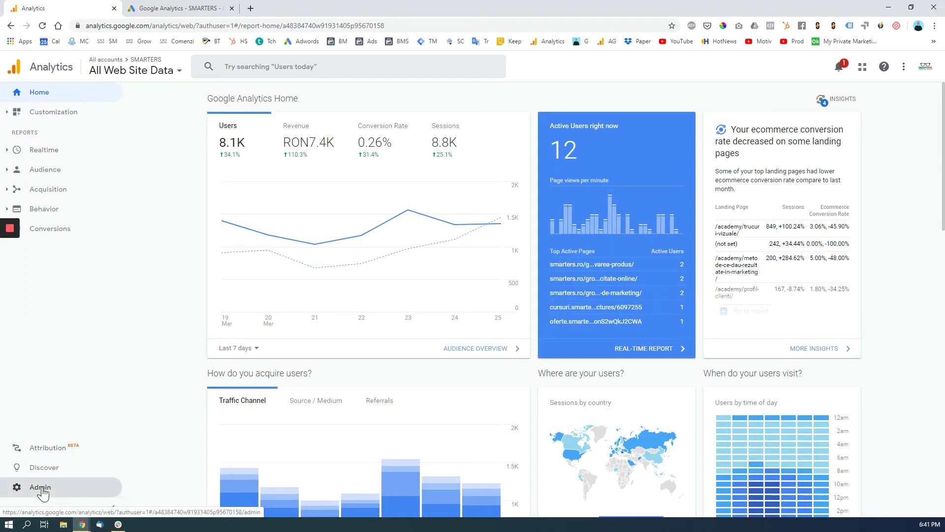
click(42, 489)
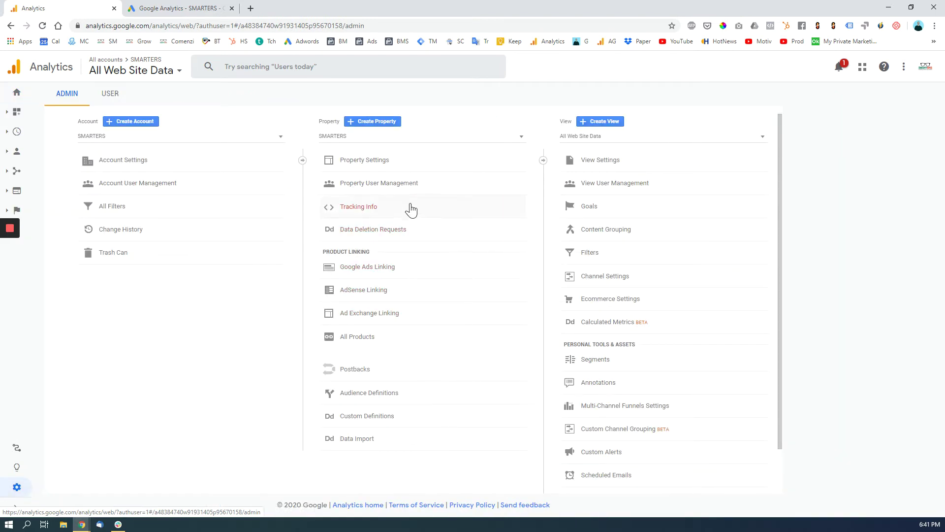
click(369, 272)
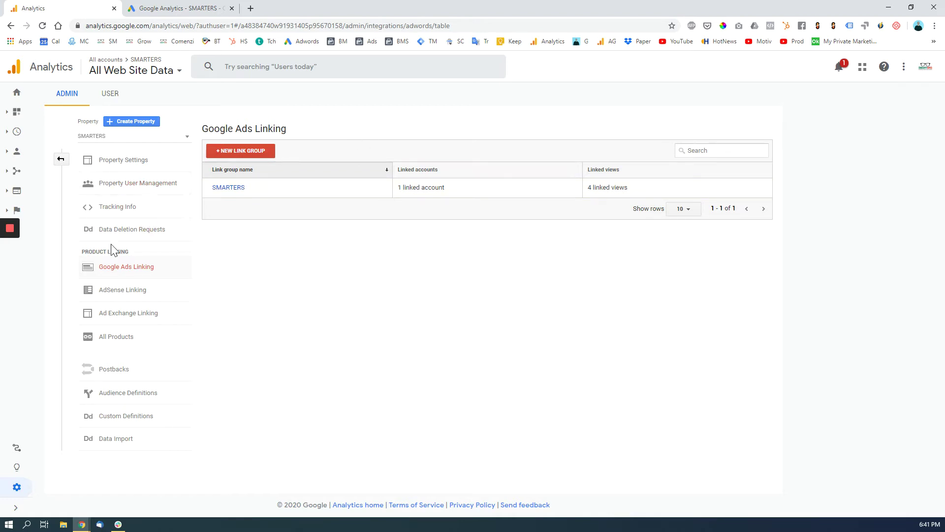
Start a new audience in the property's audience definitions, based on users who visited a specific section of the site
click(111, 398)
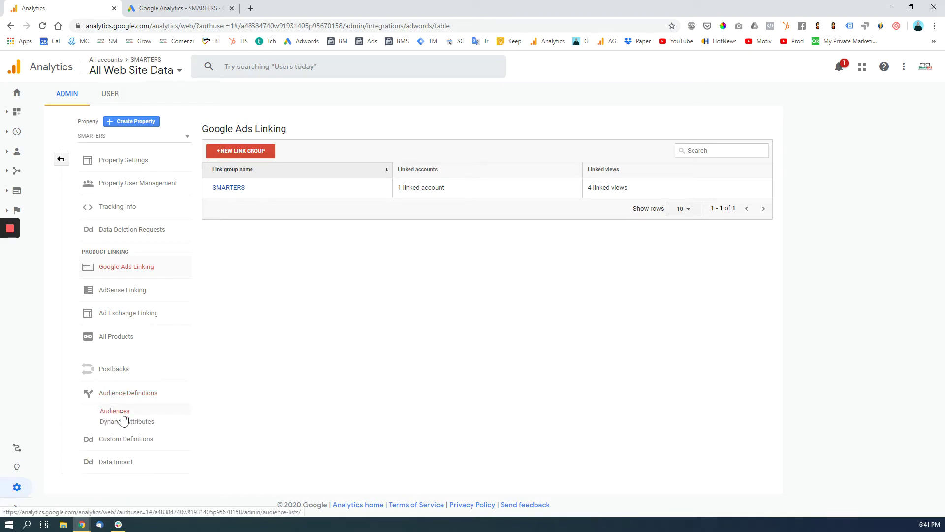
click(122, 415)
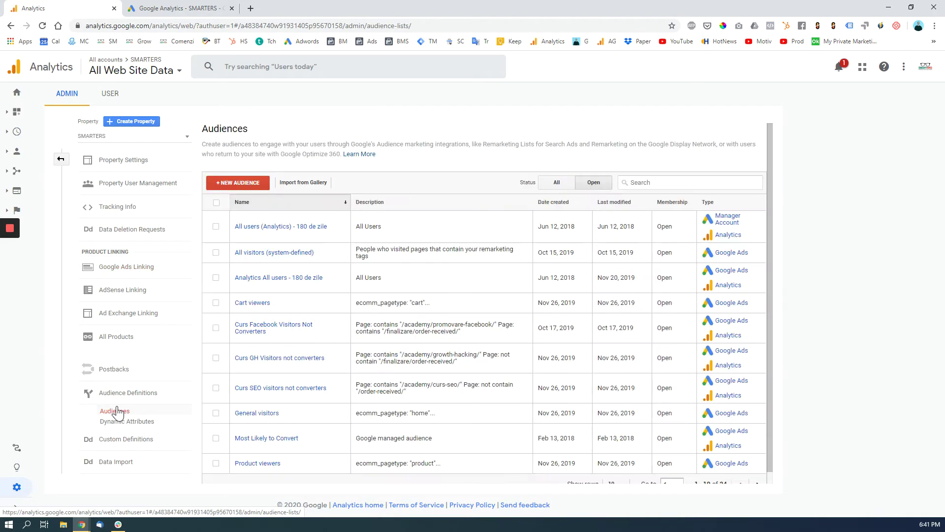
click(239, 183)
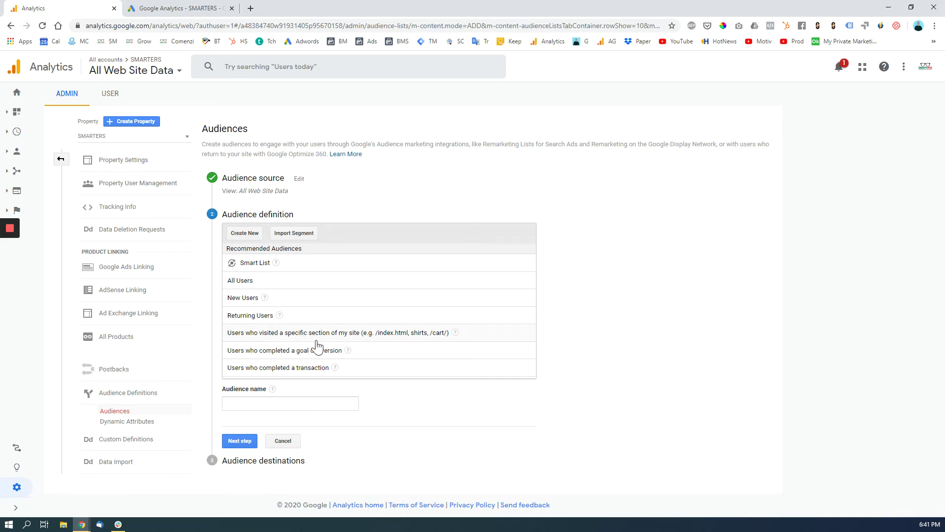
click(295, 339)
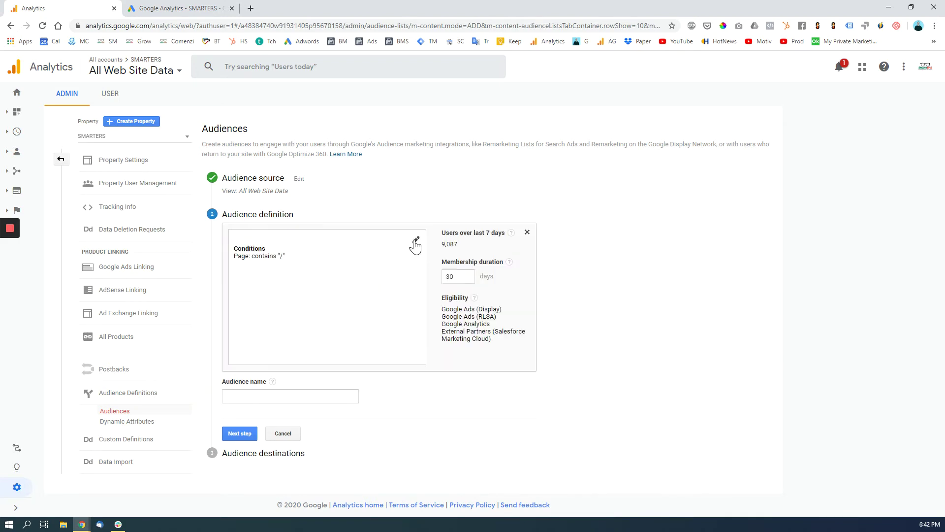
Open the audience definition for editing and clear the value of its Page contains condition
click(416, 242)
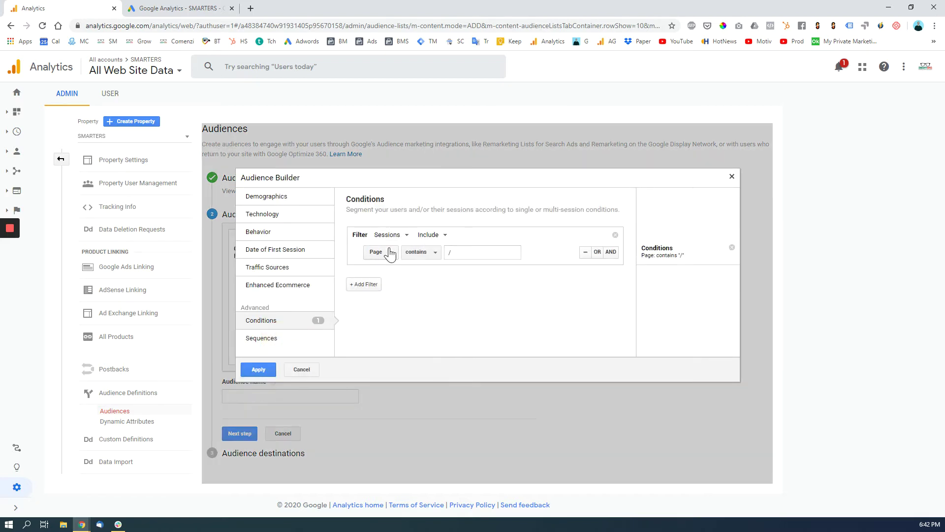
click(466, 255)
key(BackSpace)
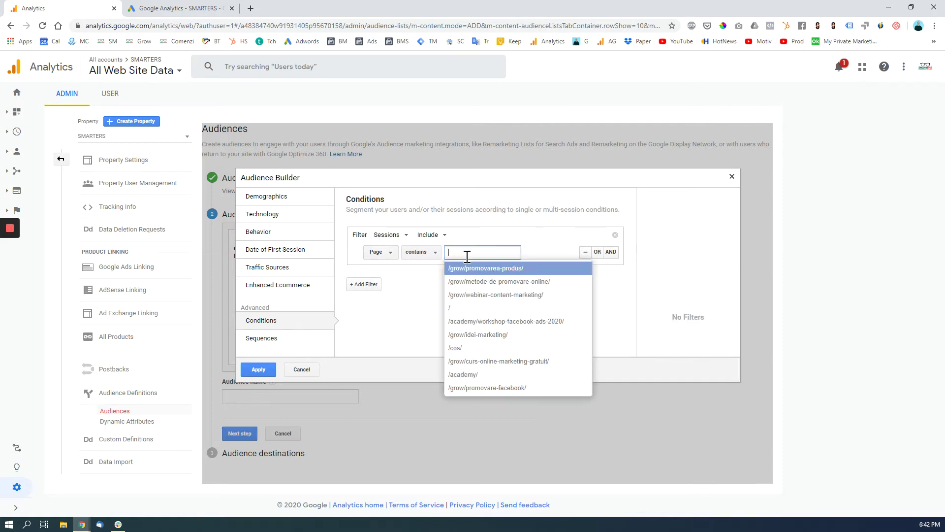
Search Google in a new browser tab for "idei de marketing" and open the smarters.ro article on 20 marketing ideas and strategies
click(251, 9)
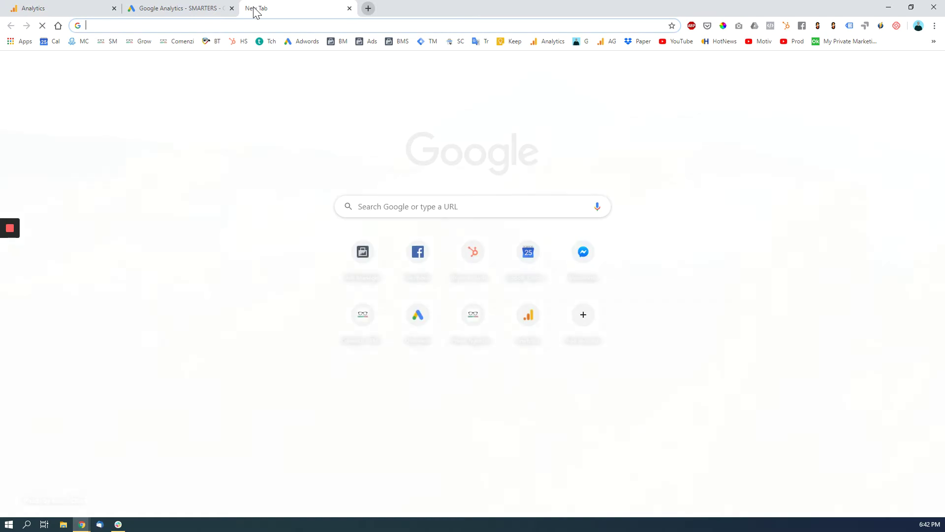
text(idei de m)
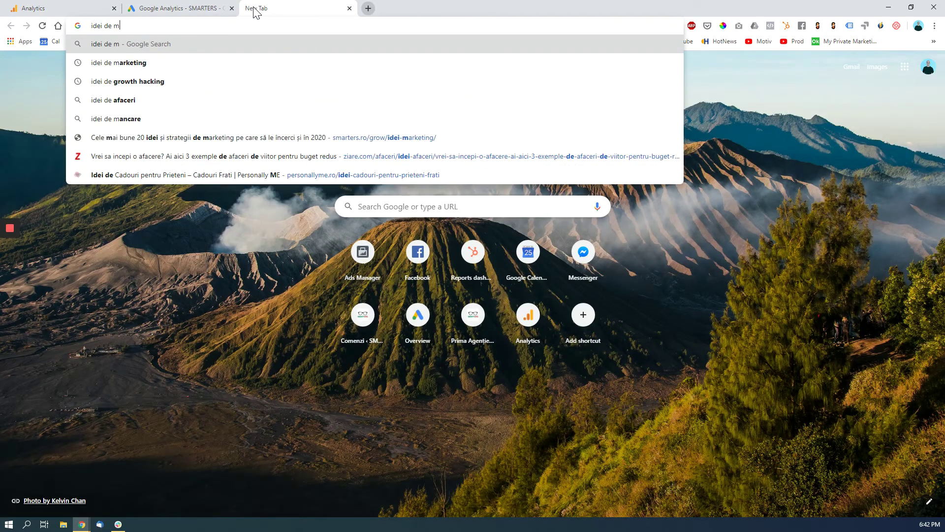
text(arketing)
key(Return)
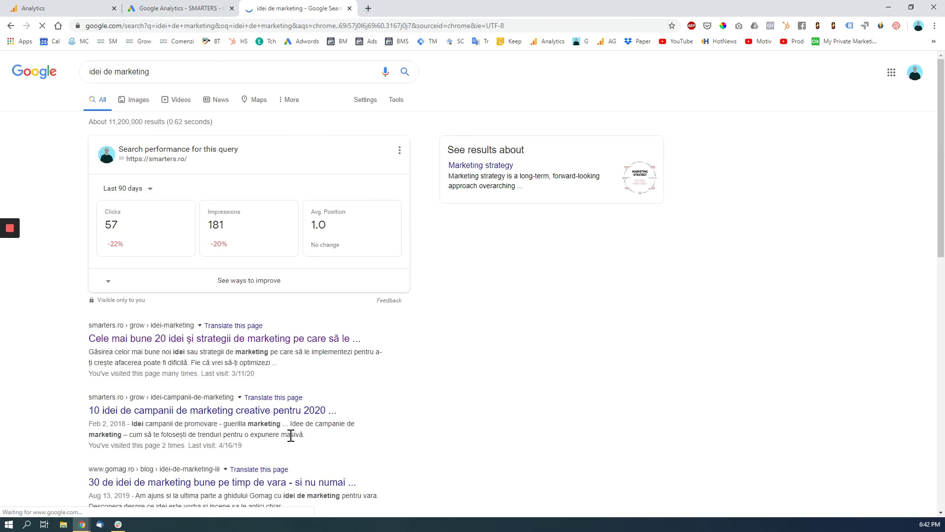
click(230, 342)
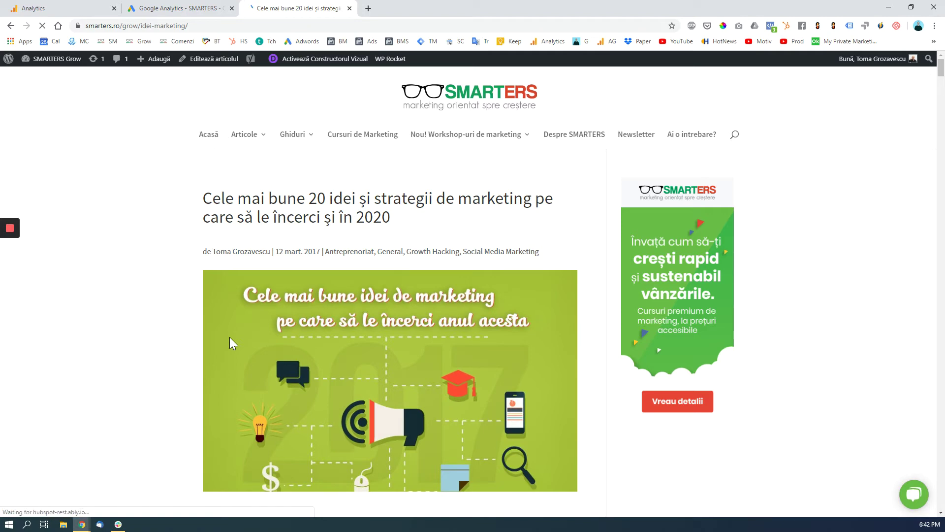
Copy the path /grow/idei-marketing/ from the article's address and use it as the value of the audience's Page contains condition
click(67, 7)
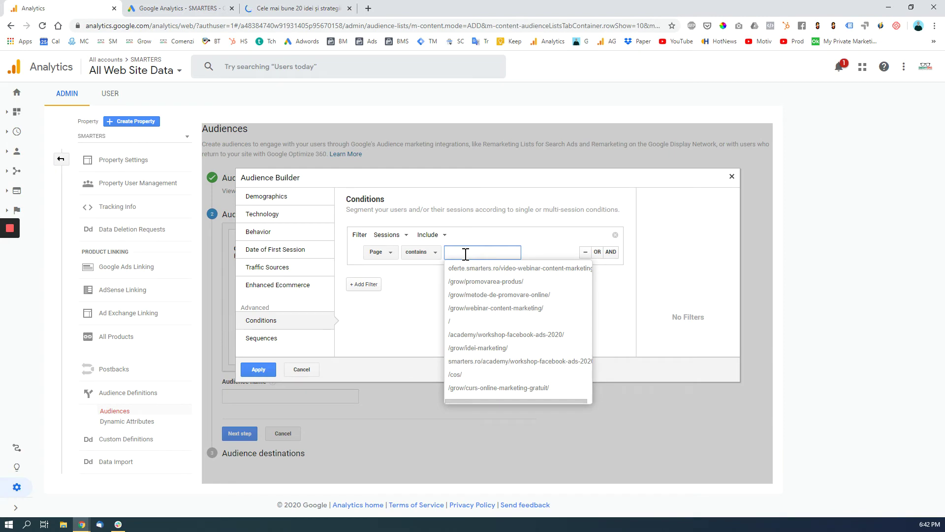
click(284, 7)
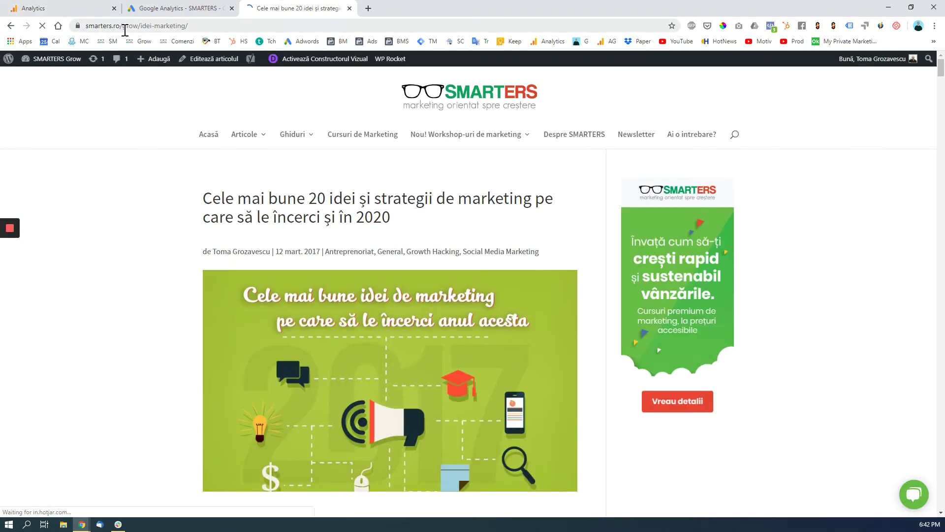
drag(120, 25, 211, 28)
key(ctrl+c)
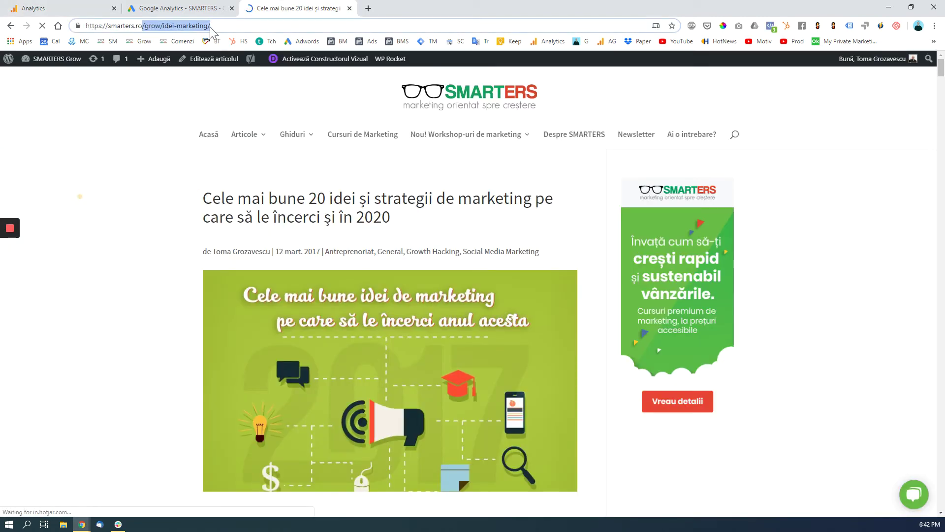
click(40, 7)
key(ctrl+v)
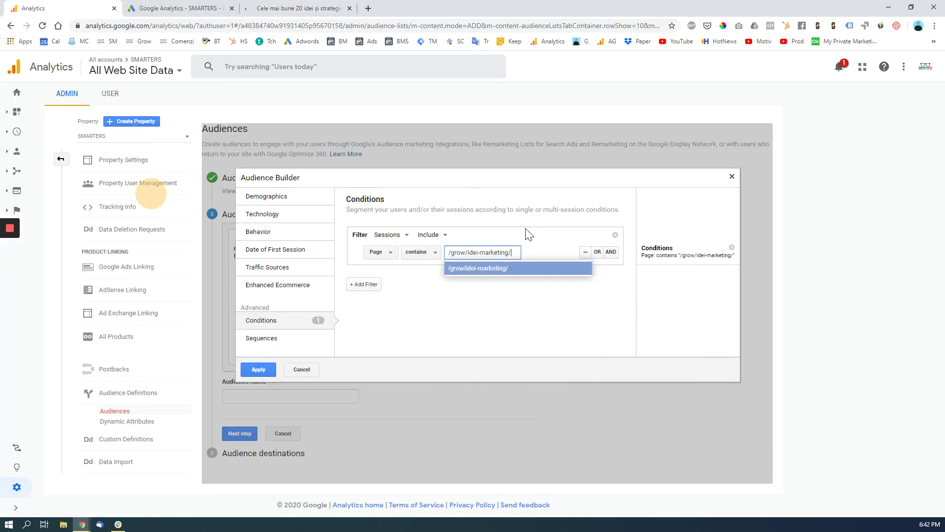
click(486, 271)
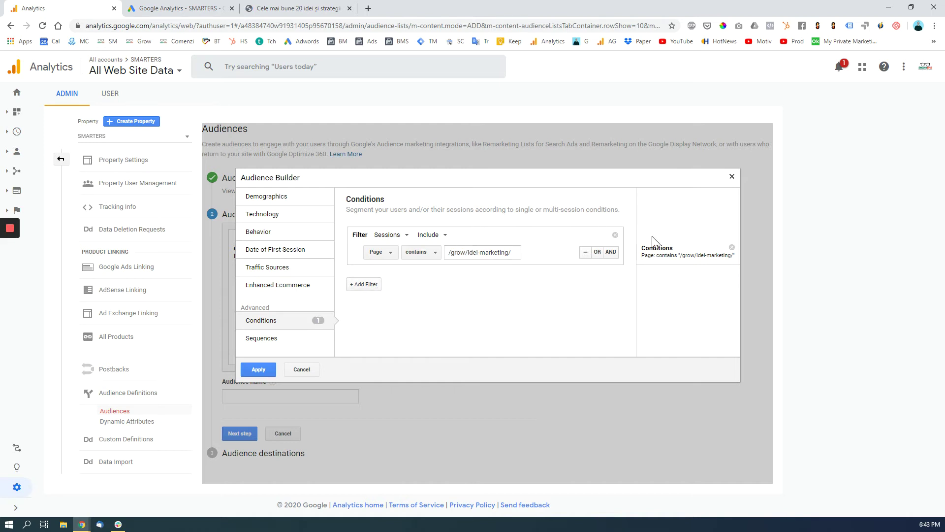
Add a second condition joined with AND that filters on the Page dimension, leaving its value empty
click(611, 252)
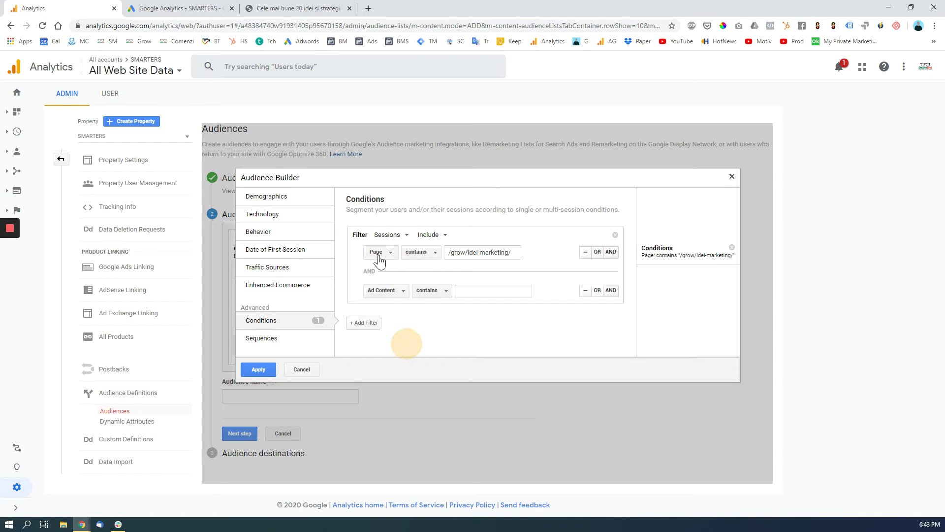
click(397, 290)
text(page)
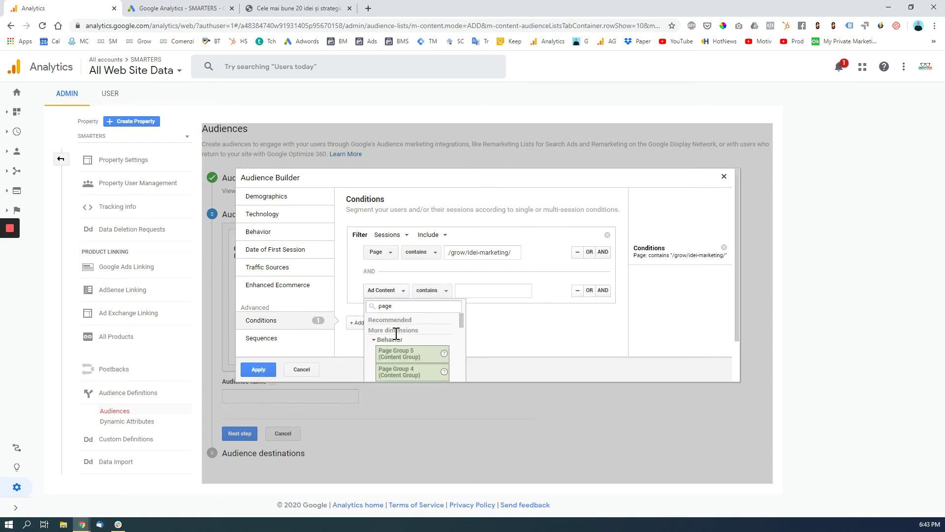
scroll(412, 348, down, 5)
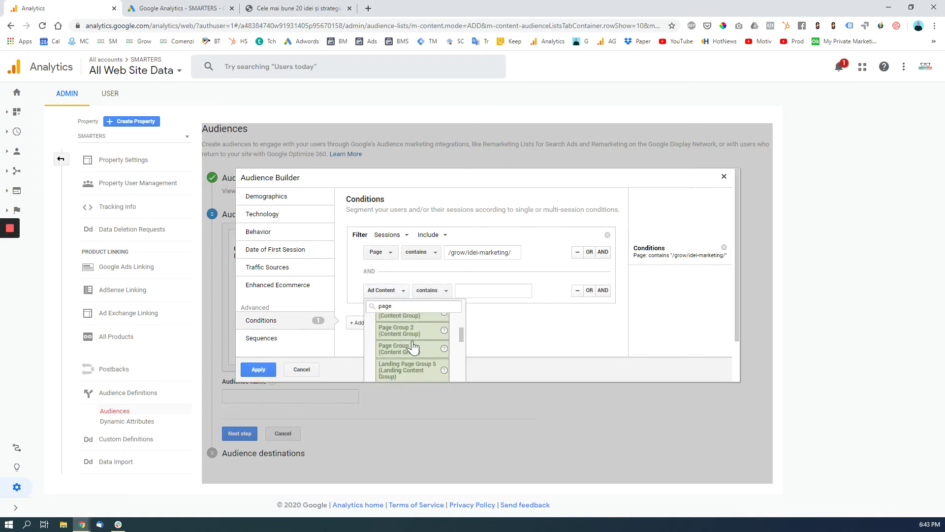
scroll(412, 347, down, 4)
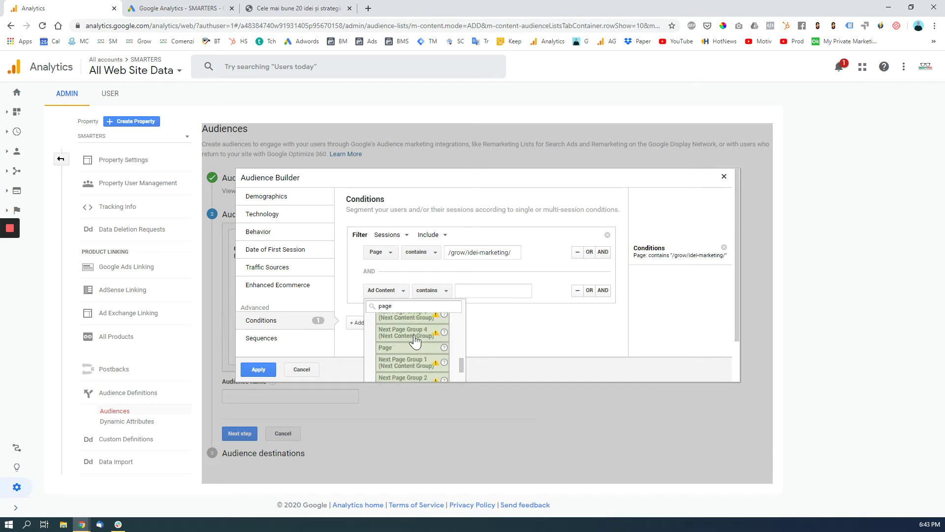
scroll(402, 354, up, 1)
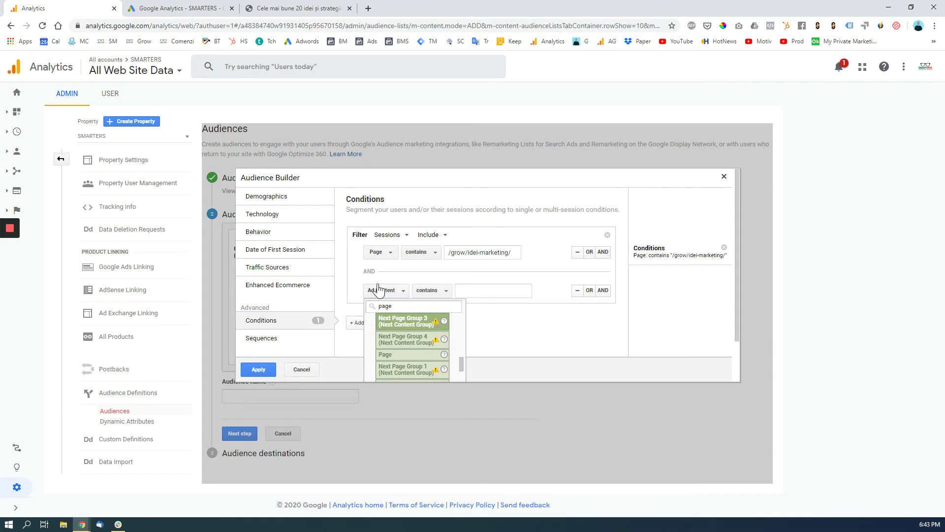
click(394, 355)
click(469, 290)
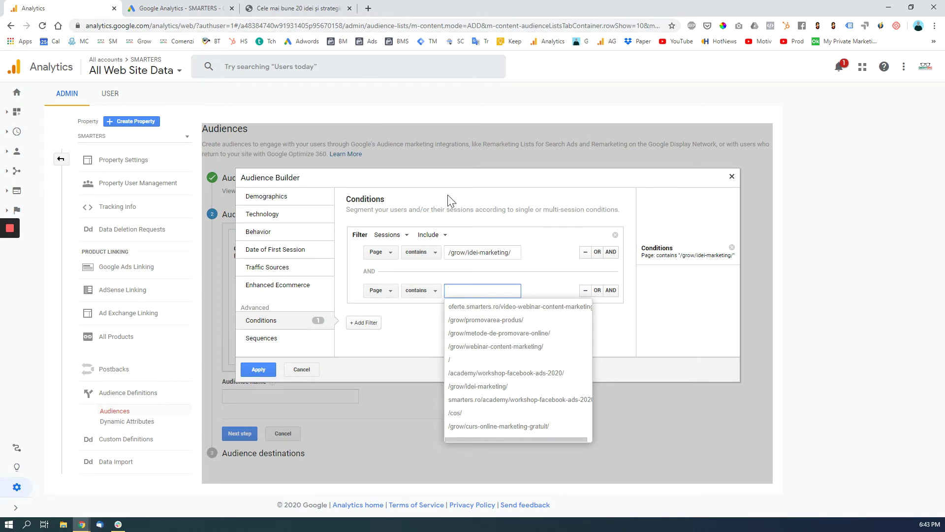
drag(451, 256, 554, 256)
click(550, 246)
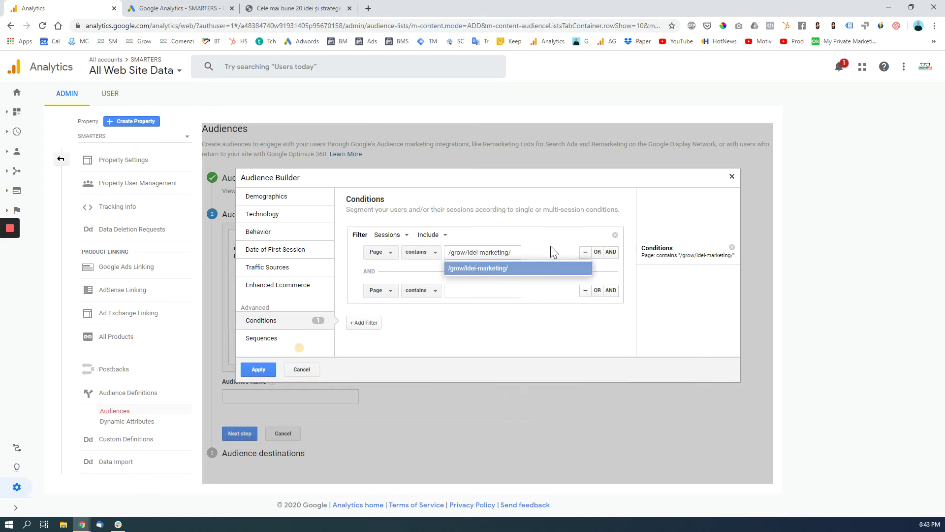
click(287, 7)
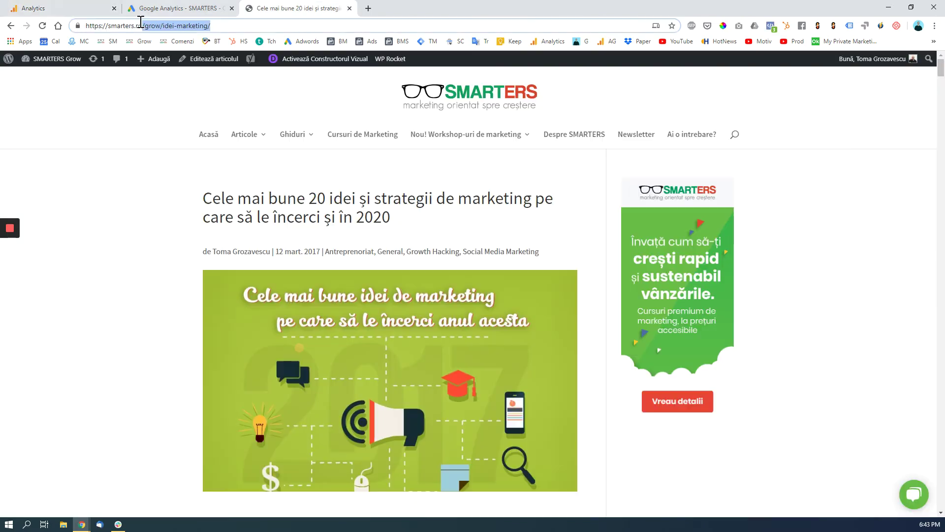
click(59, 8)
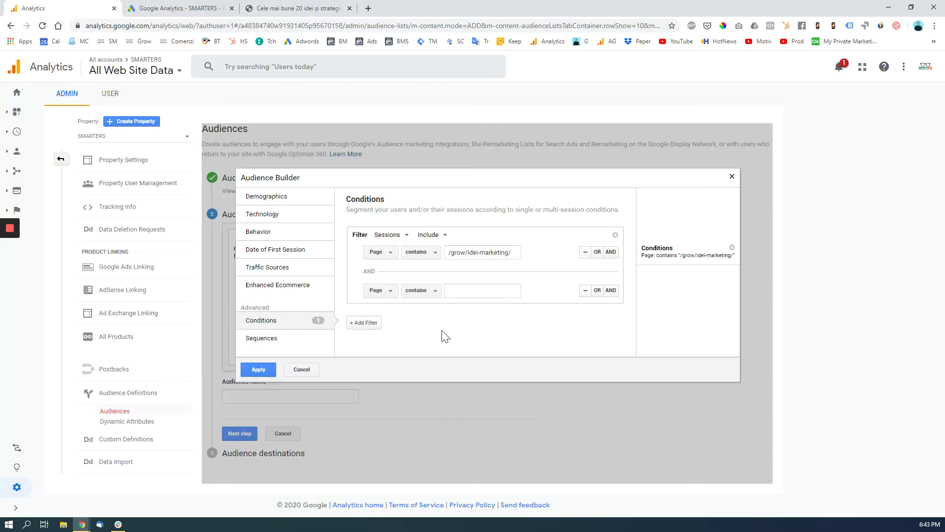
Apply the audience conditions and set the membership duration to 14 days
click(258, 369)
double_click(470, 277)
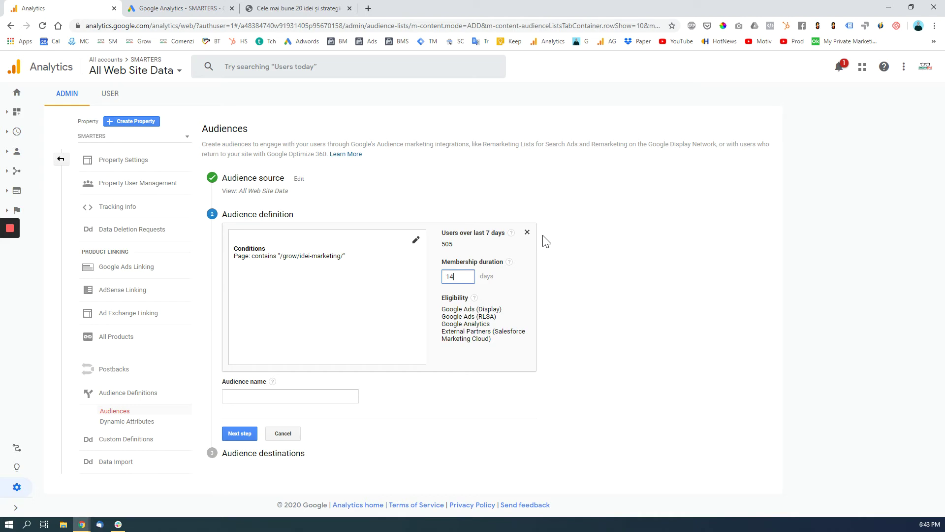
click(580, 268)
Name the audience "Vizitatori Idei Marketing 14 zile" and proceed to the audience destinations
click(291, 396)
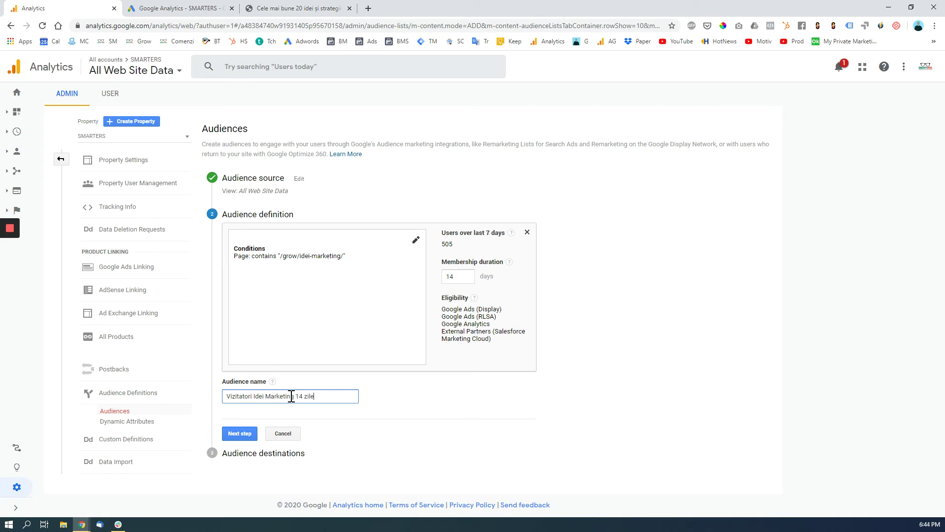
click(240, 433)
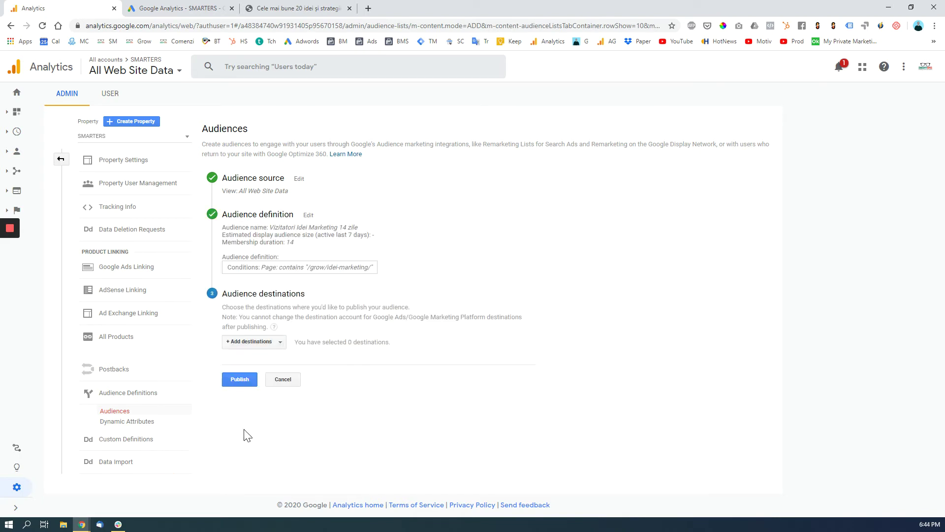
Try to publish the audience with the SMARTERS Google Ads account and the SMARTERS Analytics property as destinations
click(254, 342)
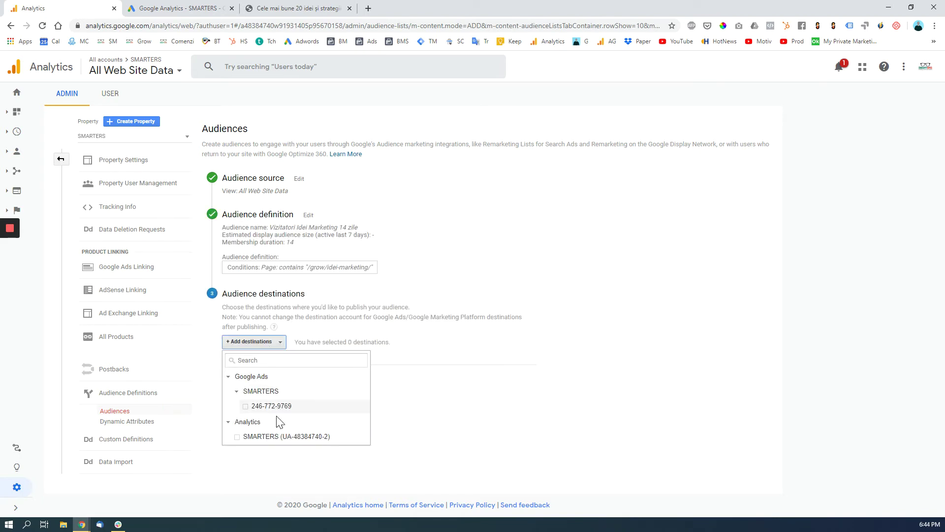
click(247, 406)
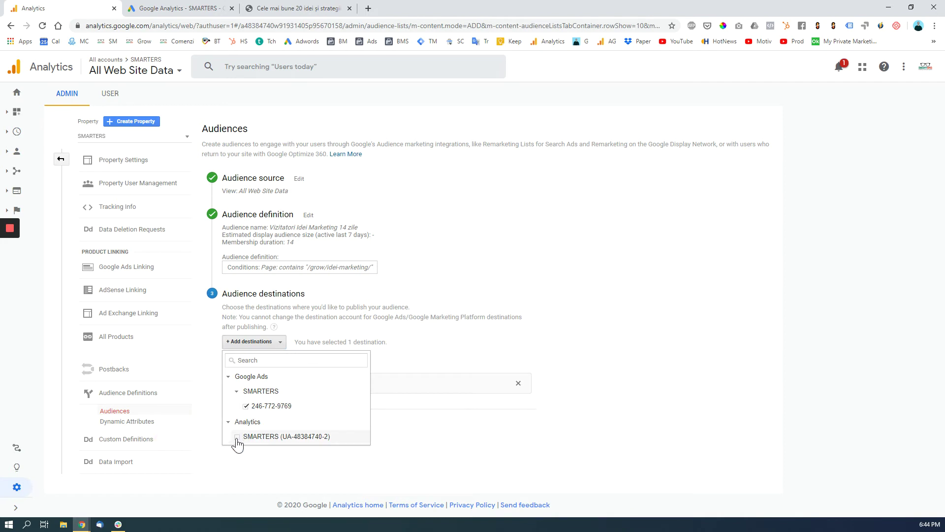
click(237, 438)
click(391, 426)
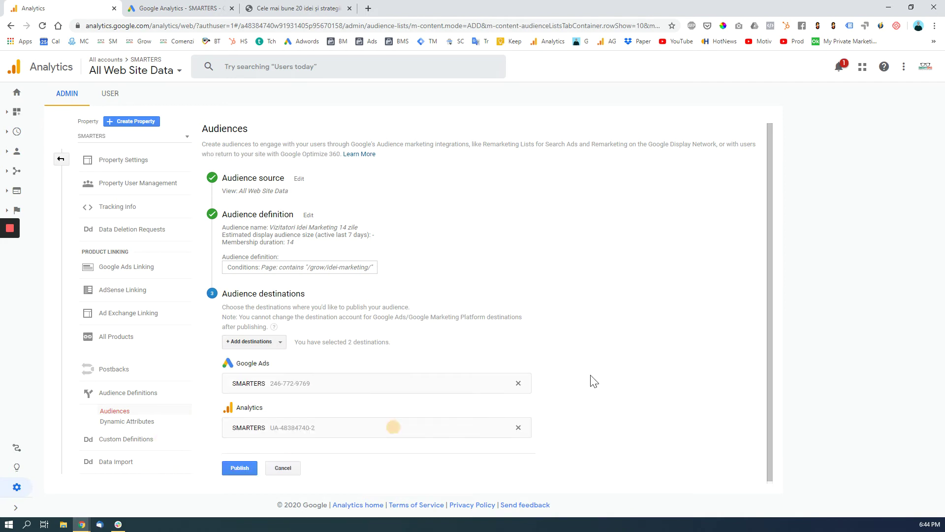
click(239, 467)
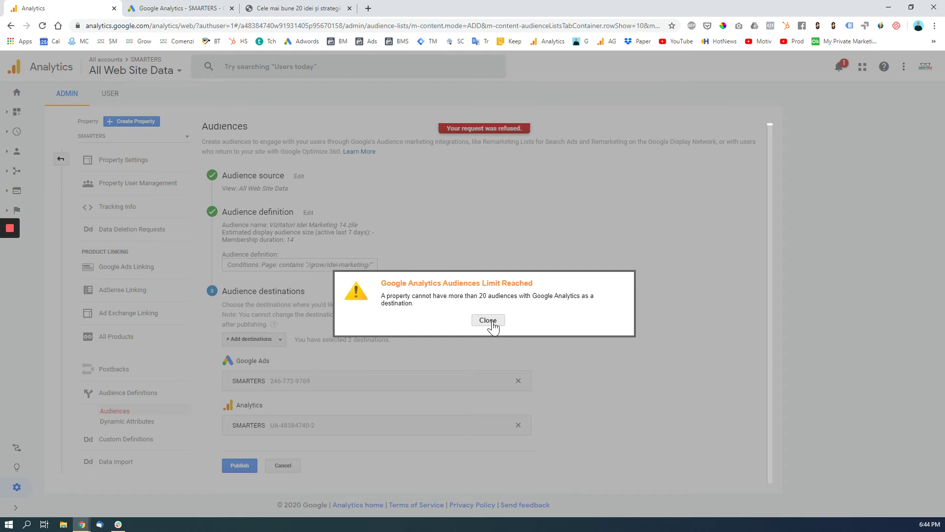
click(488, 321)
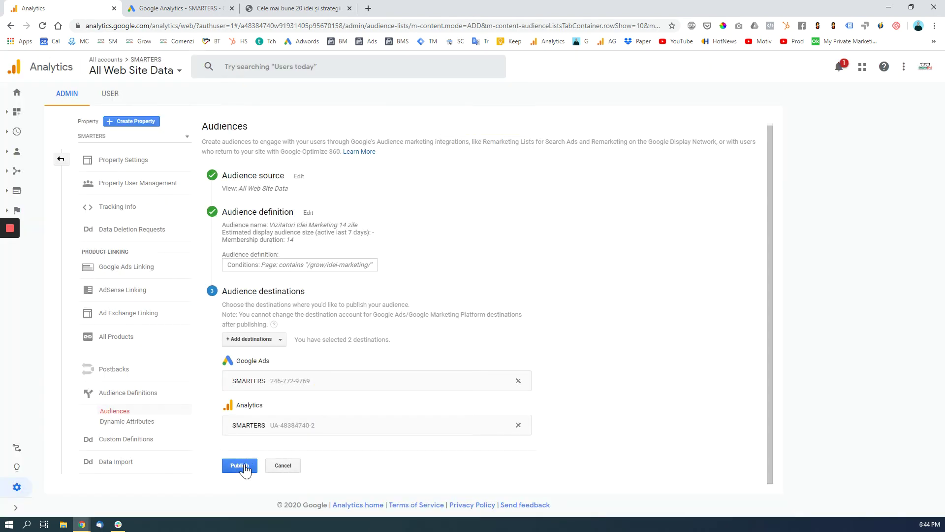
Switch to Google Ads, leave the linked accounts page and open the account's campaigns list
click(209, 7)
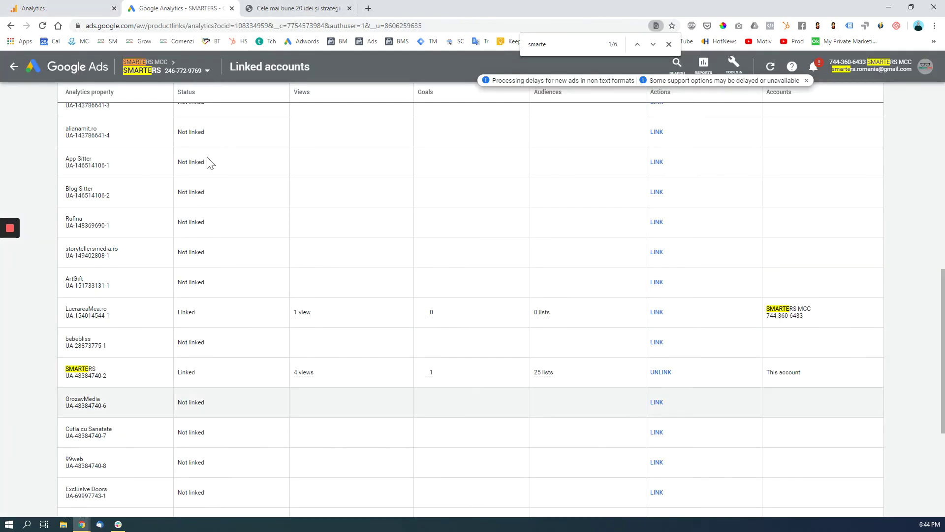
scroll(137, 121, up, 4)
scroll(457, 248, up, 6)
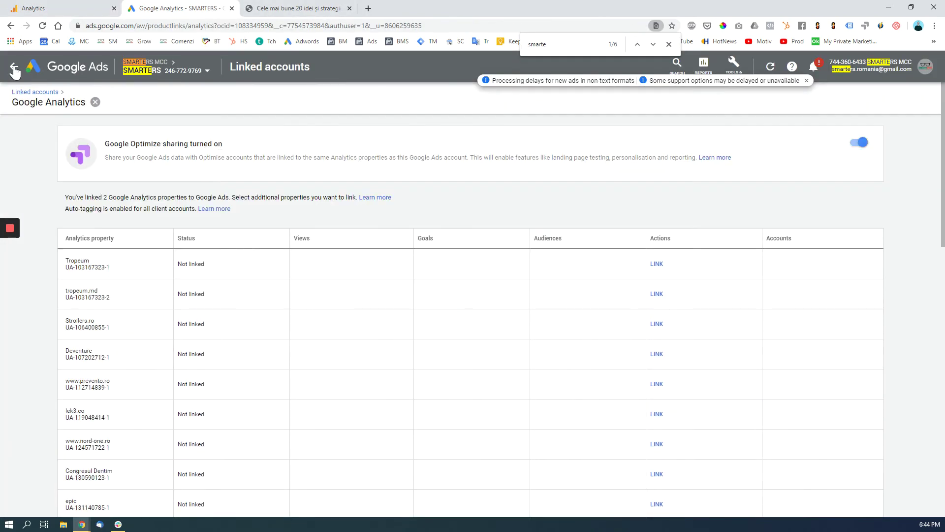
click(15, 69)
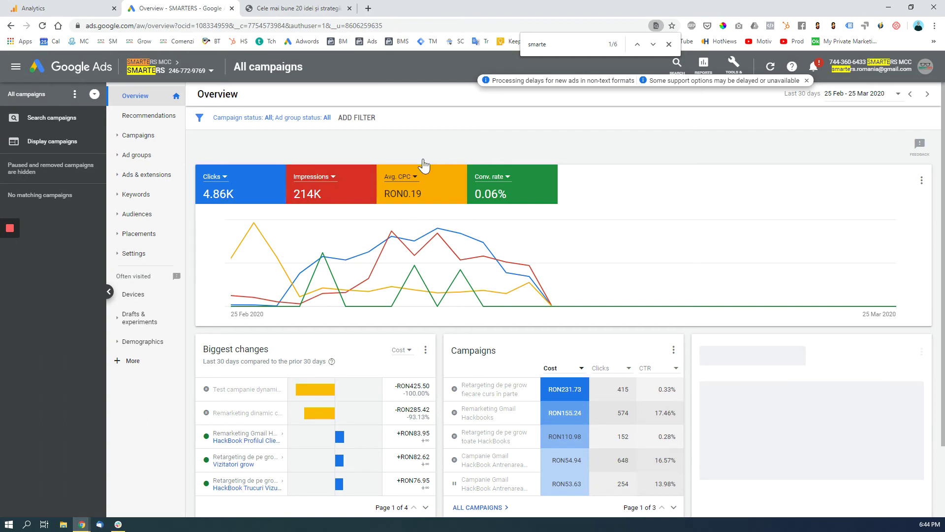
click(137, 136)
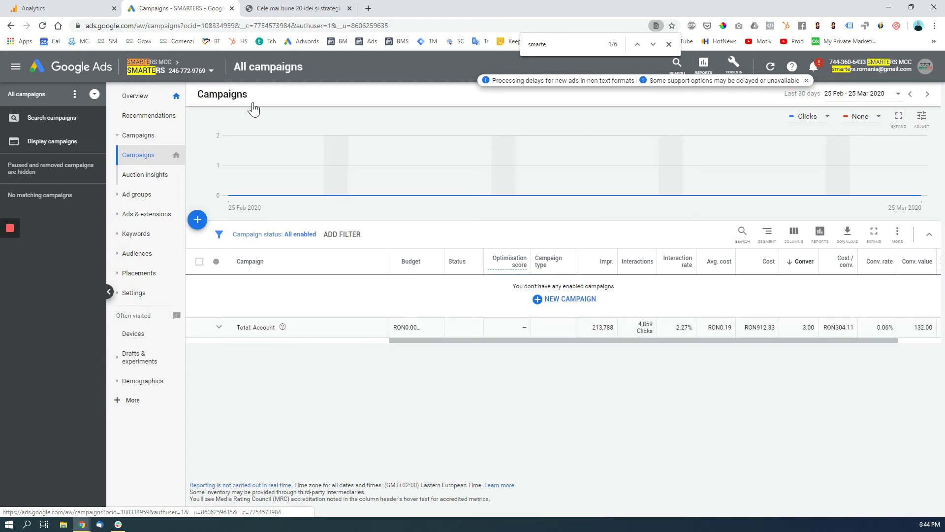
click(668, 44)
click(148, 179)
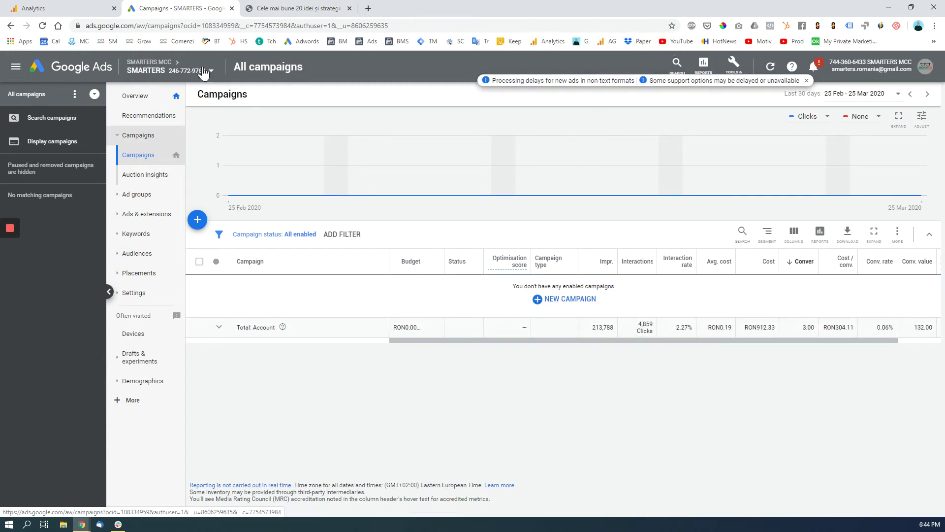
Start a new campaign without a goal's guidance
click(198, 221)
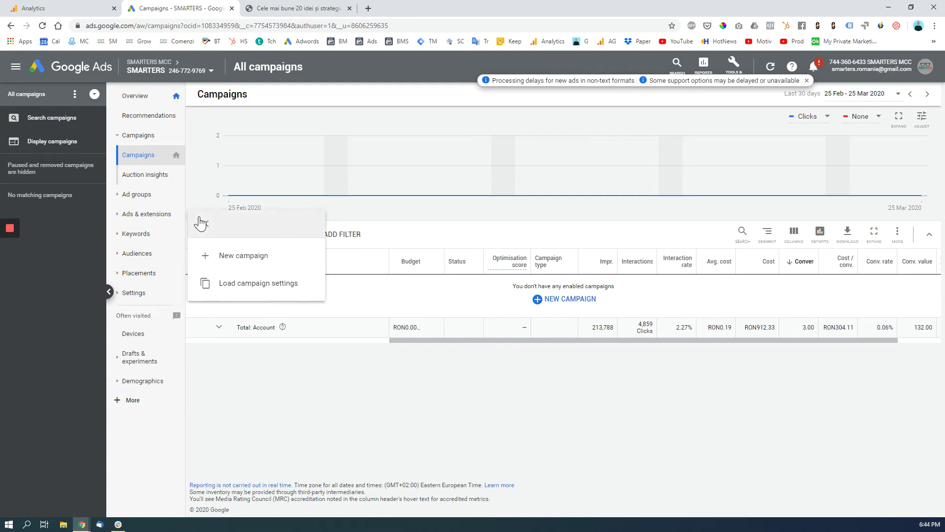
click(245, 260)
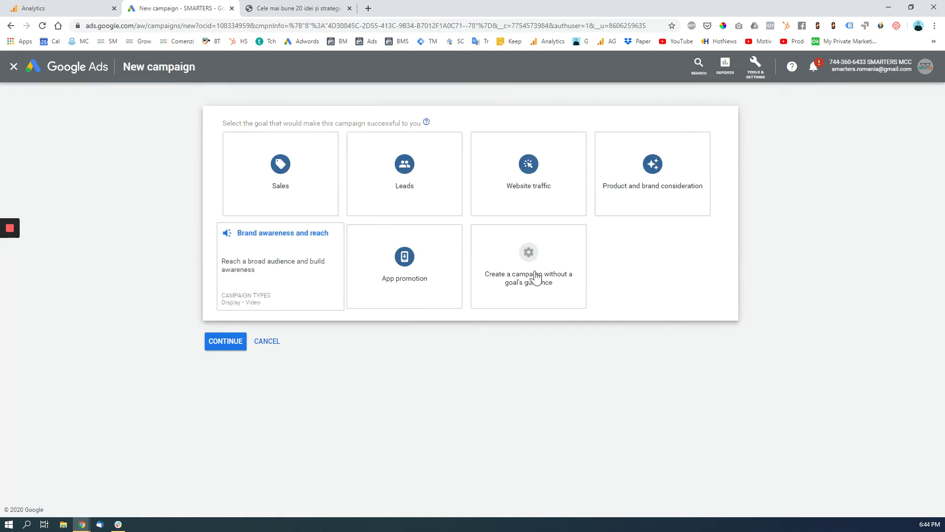
click(536, 275)
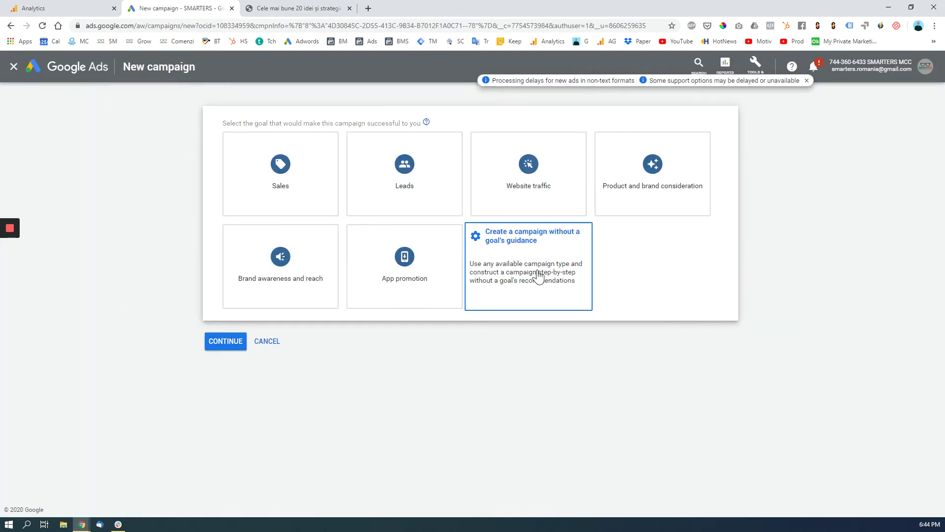
click(525, 238)
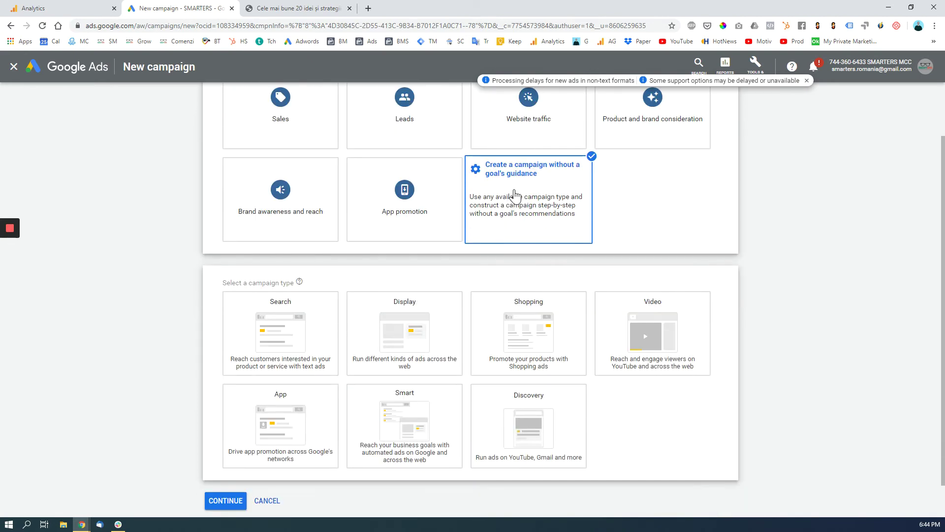
Choose the Display campaign type with the Standard display campaign subtype and continue to the campaign settings
click(408, 334)
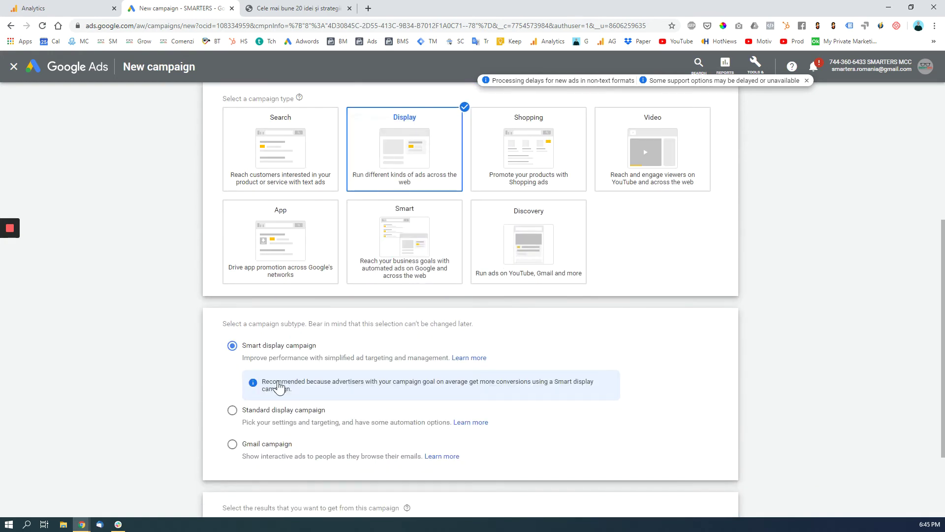
click(233, 411)
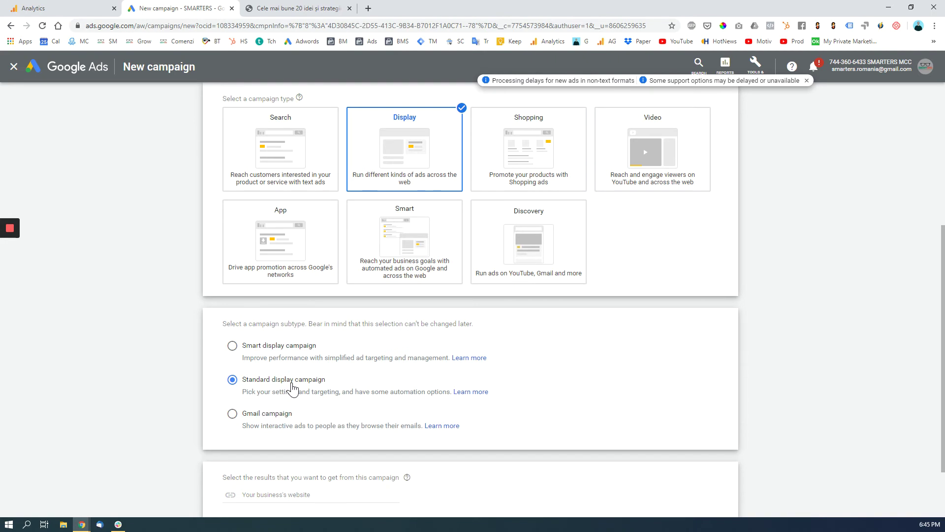
scroll(292, 388, down, 2)
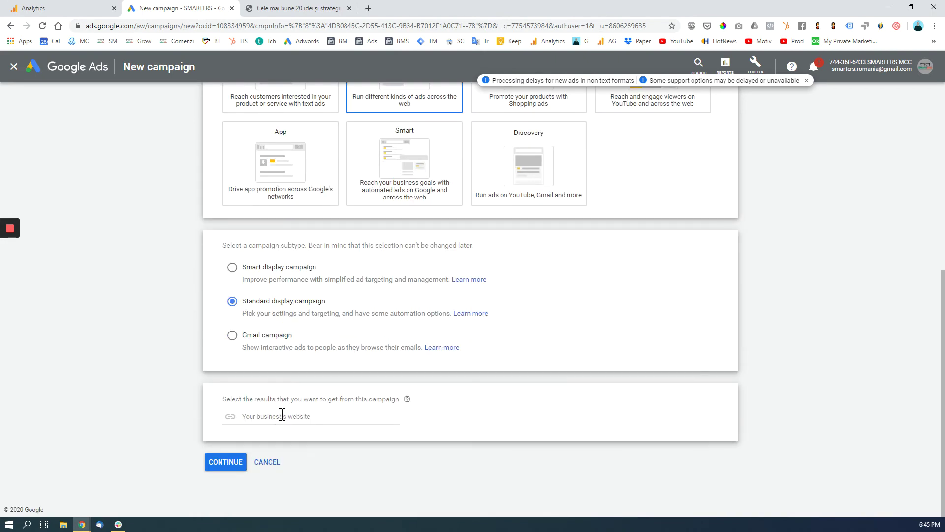
click(217, 462)
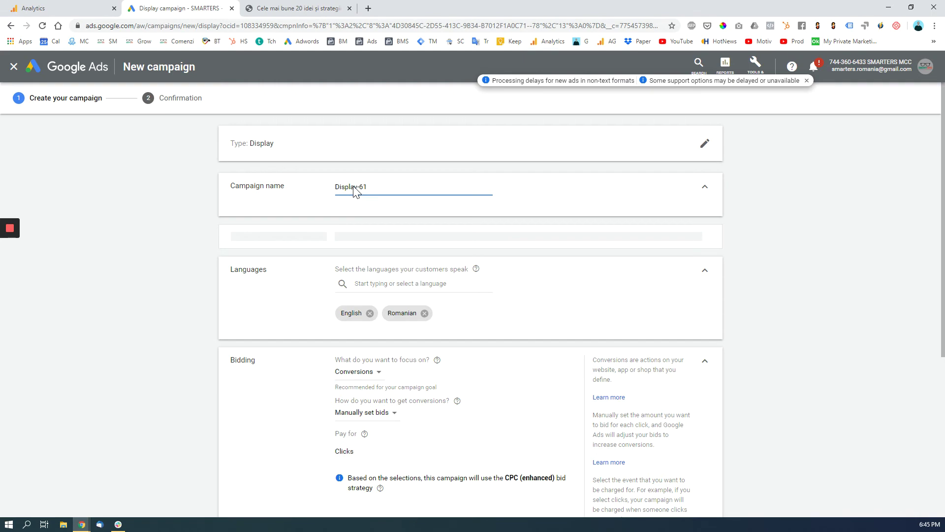
Review the new campaign's location, language and bidding settings, including the options for what bidding should focus on
scroll(266, 280, down, 3)
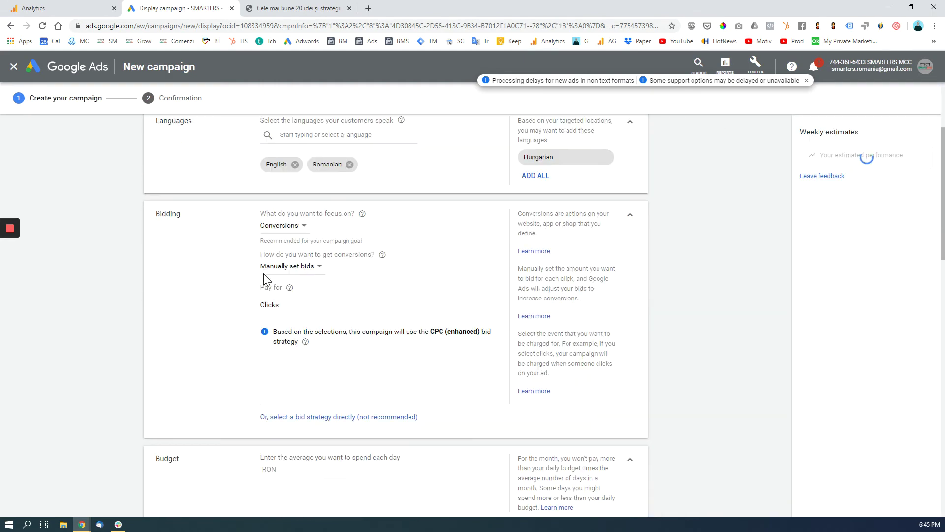
scroll(264, 275, up, 4)
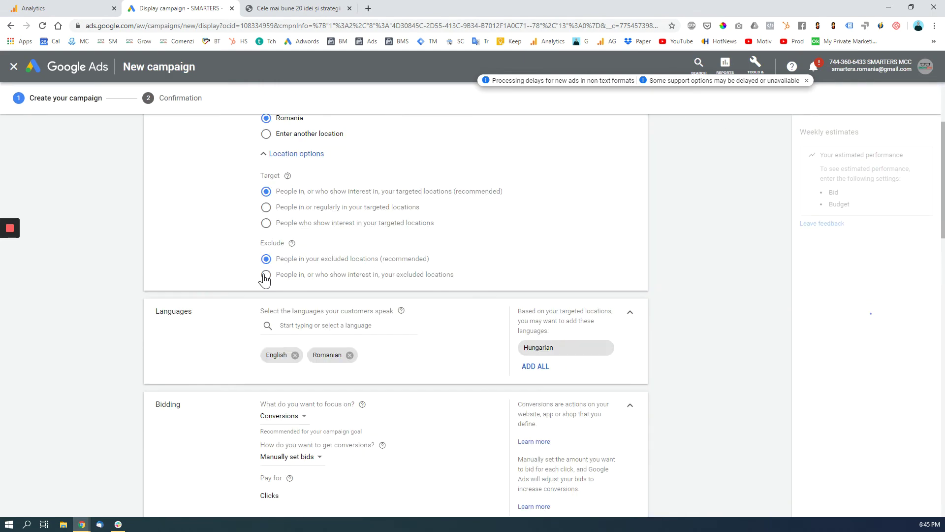
scroll(264, 279, up, 1)
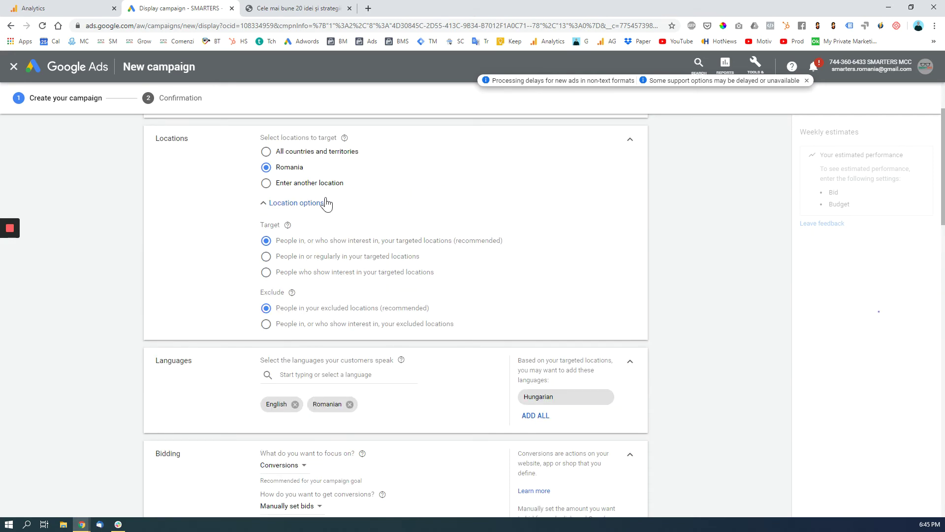
scroll(326, 202, up, 2)
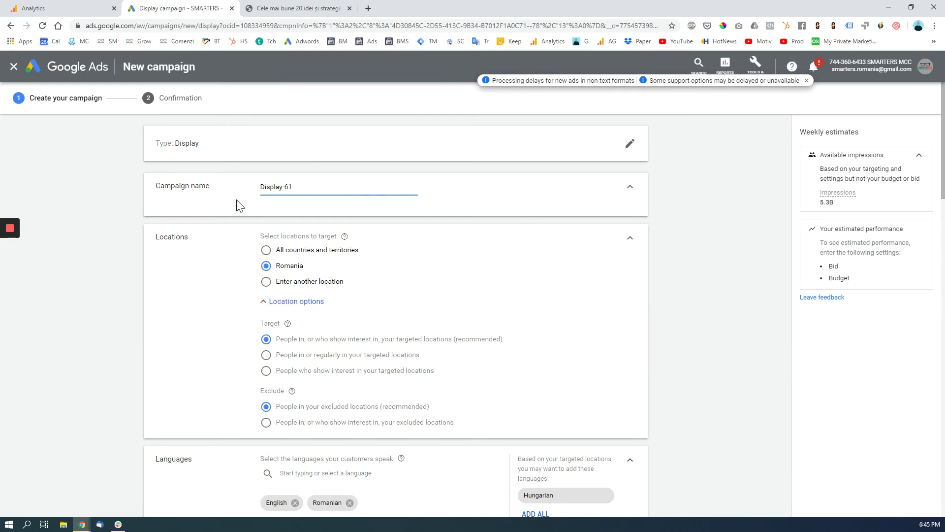
scroll(276, 205, down, 5)
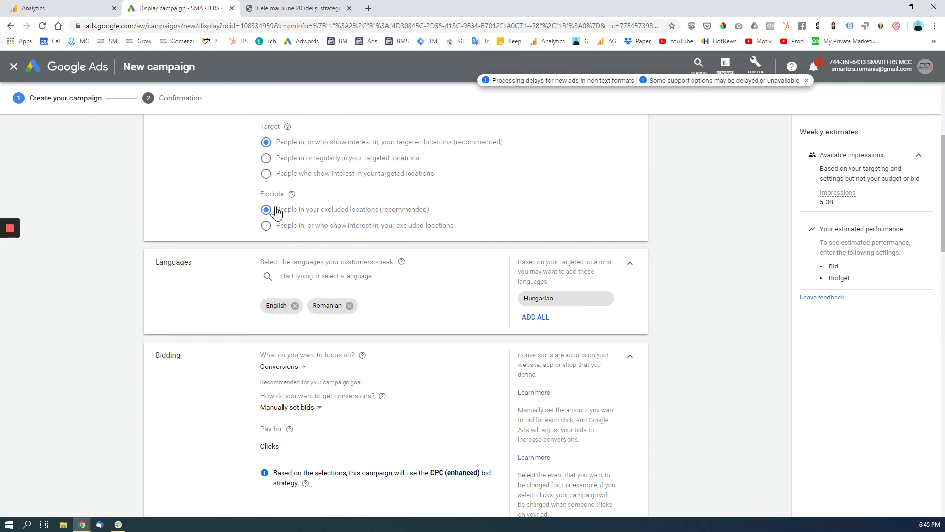
click(304, 318)
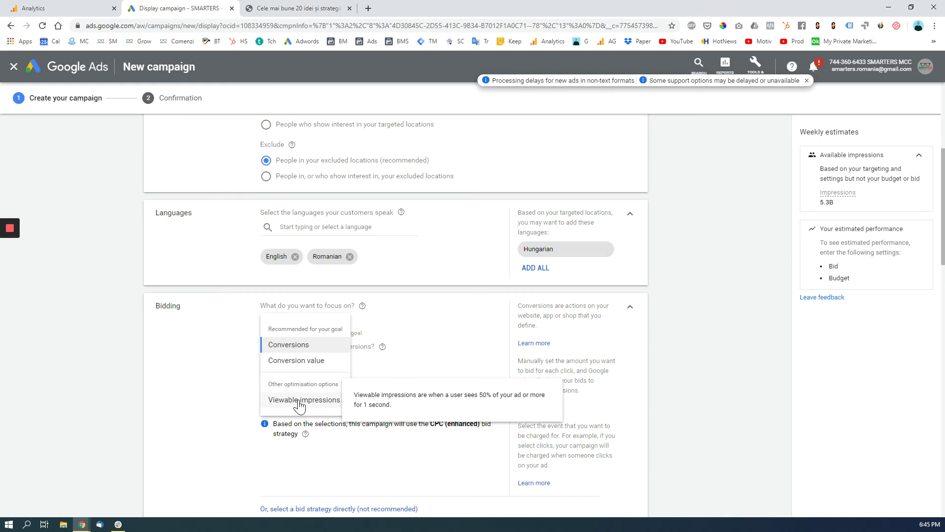
click(197, 407)
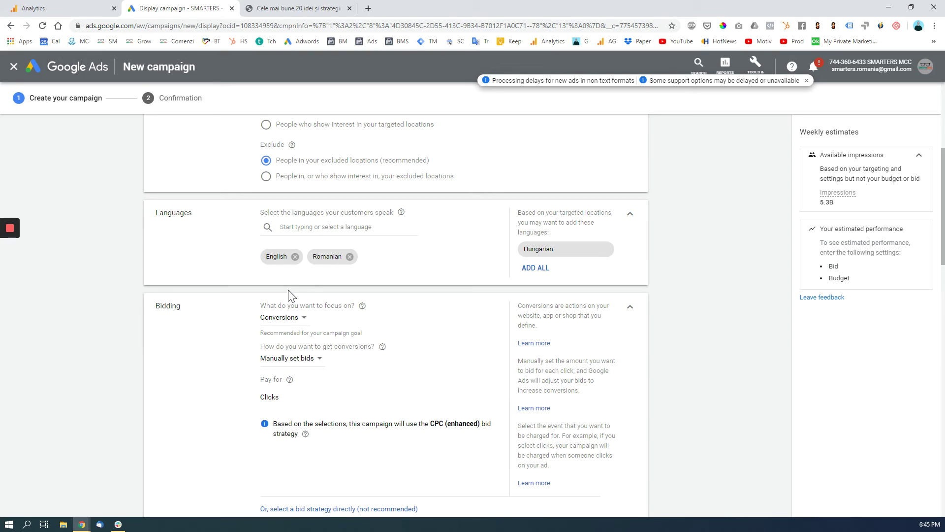
Go from the article to the SMARTERS blog home page, open the free online marketing course page and examine its sign-up form
click(314, 8)
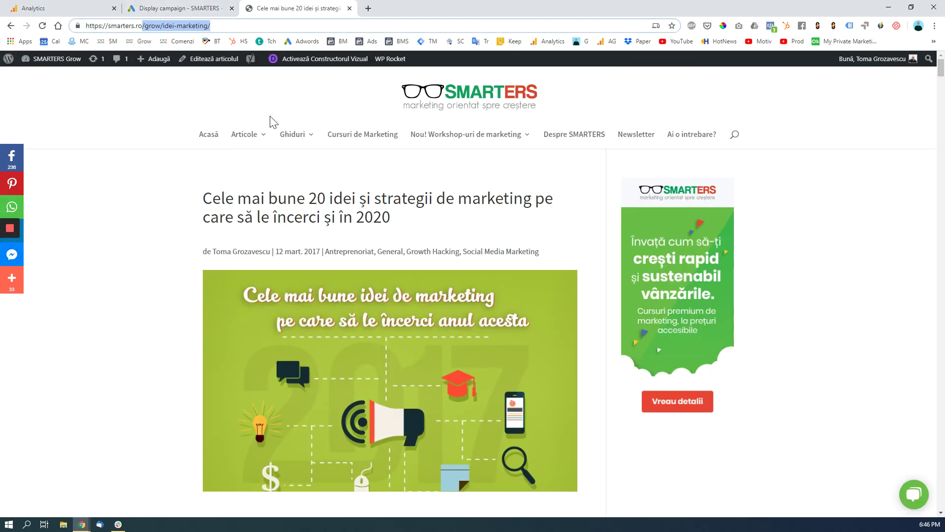
click(451, 104)
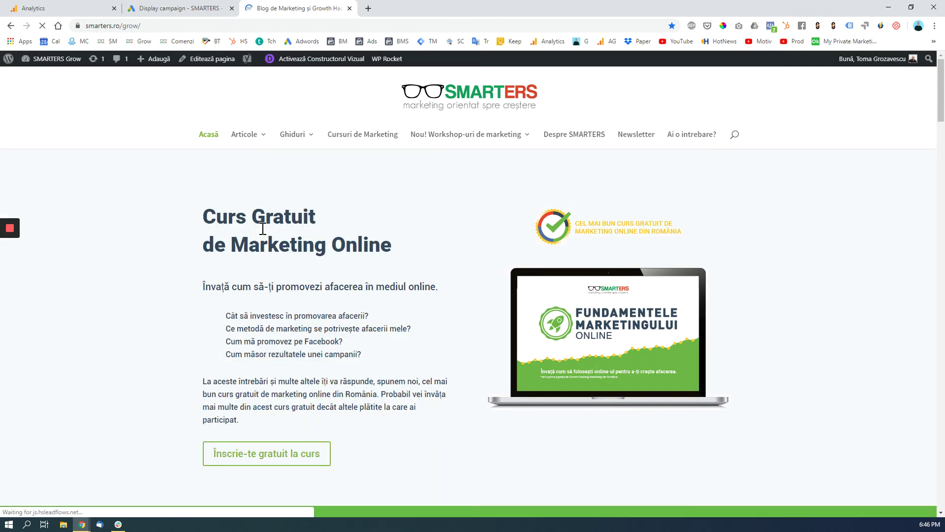
click(304, 463)
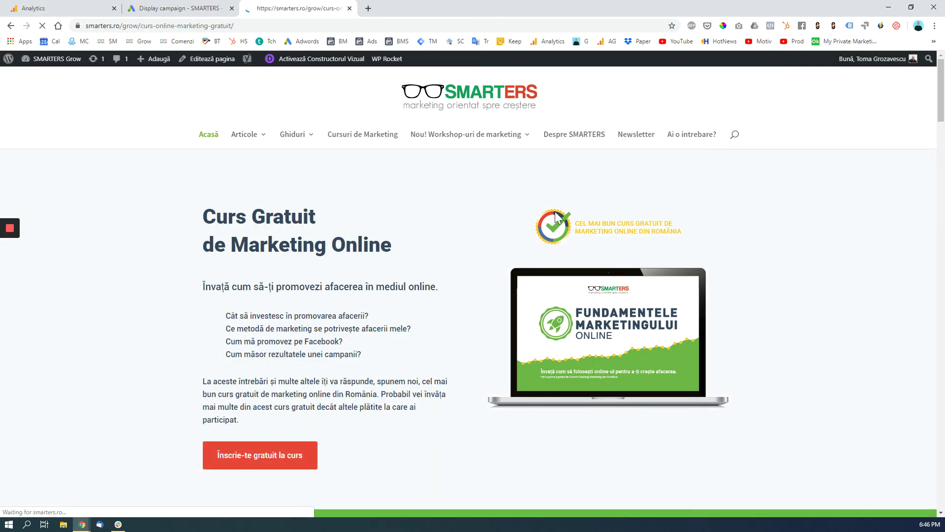
scroll(430, 367, down, 20)
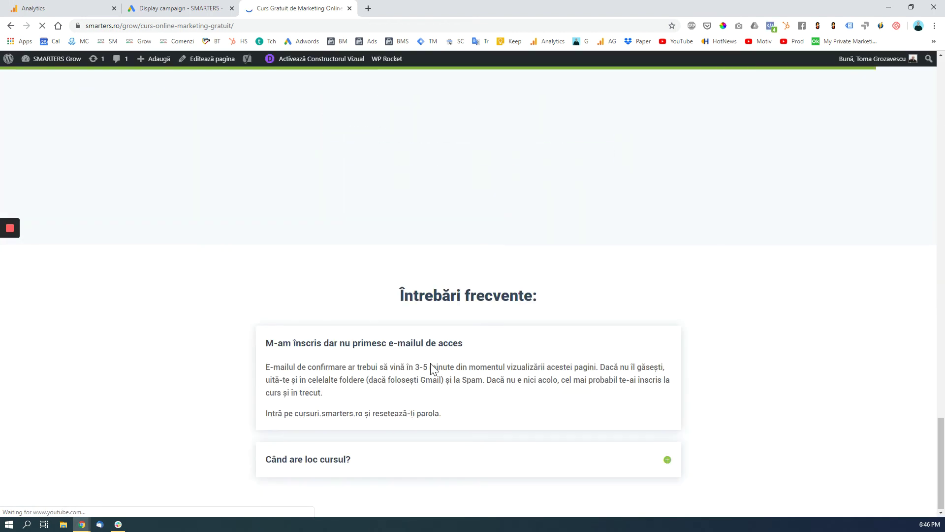
scroll(392, 423, down, 2)
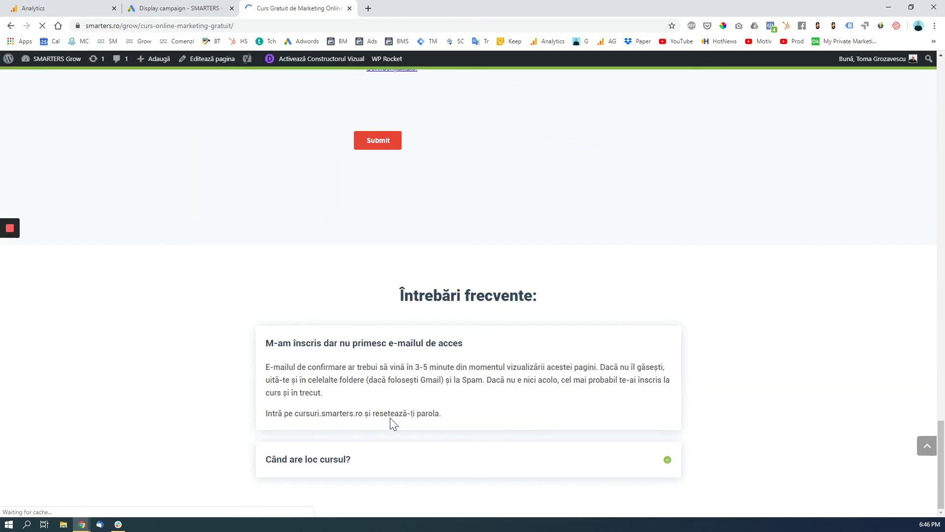
scroll(391, 421, up, 5)
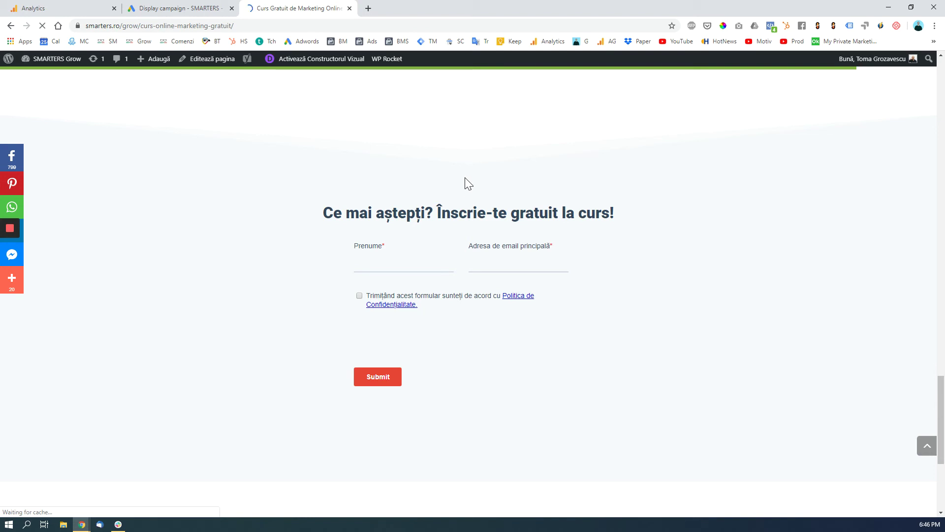
Return to Google Analytics, cancel the unpublished audience and open the goals list of the All Web Site Data view
click(68, 6)
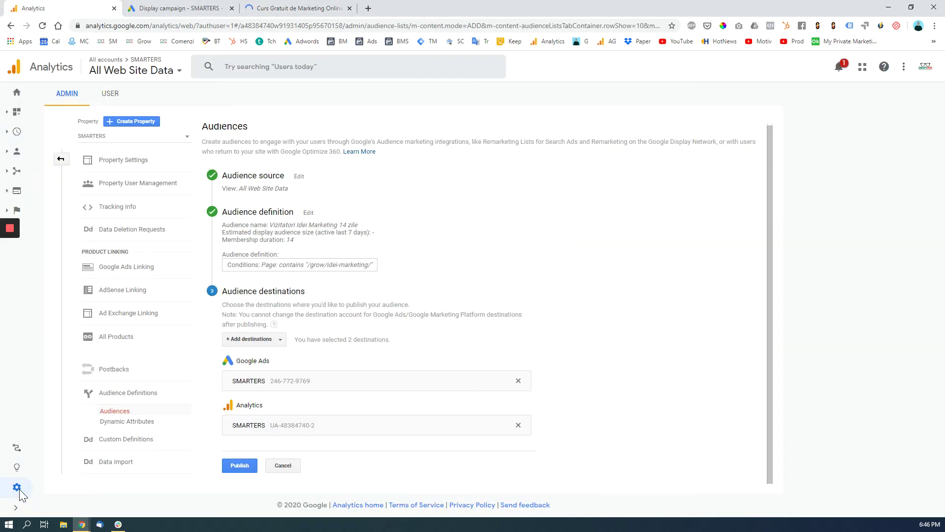
click(273, 466)
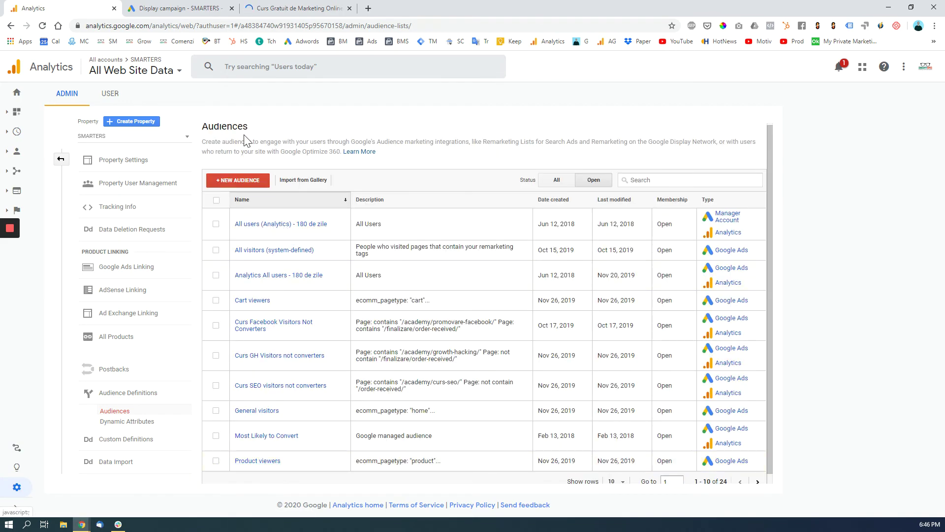
click(34, 485)
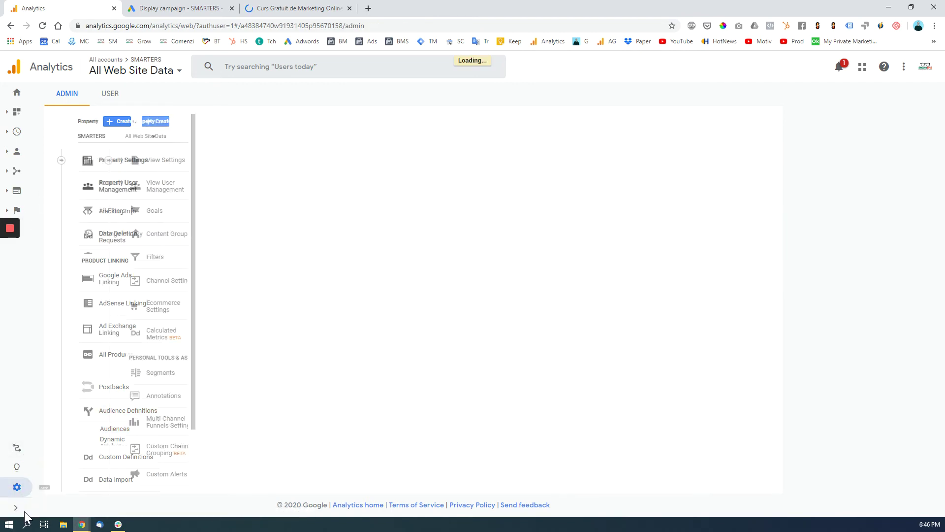
click(614, 213)
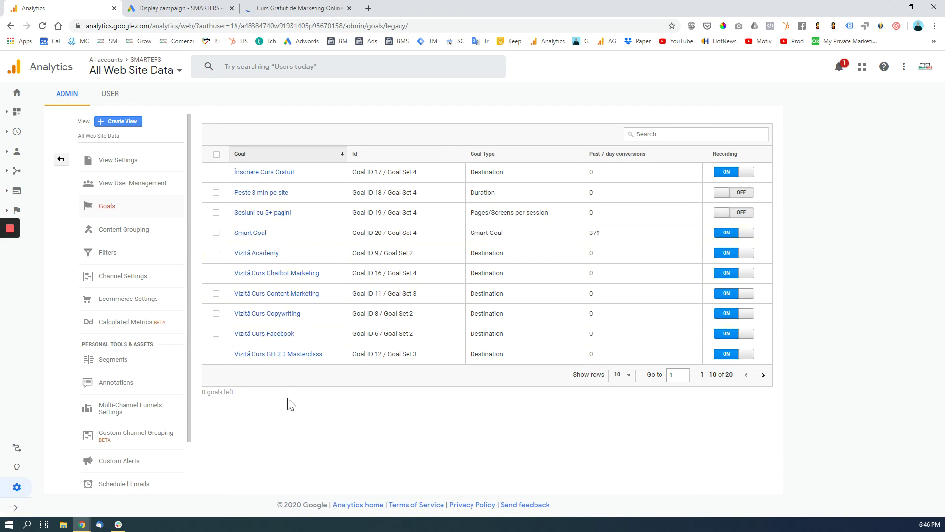
Open the Înscriere Curs Gratuit goal and continue past the goal setup to its goal details
click(274, 173)
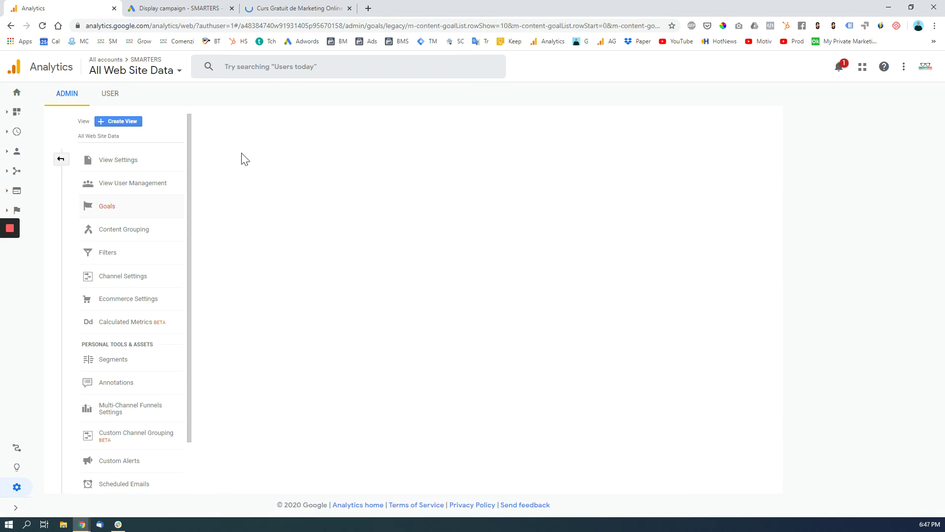
click(264, 141)
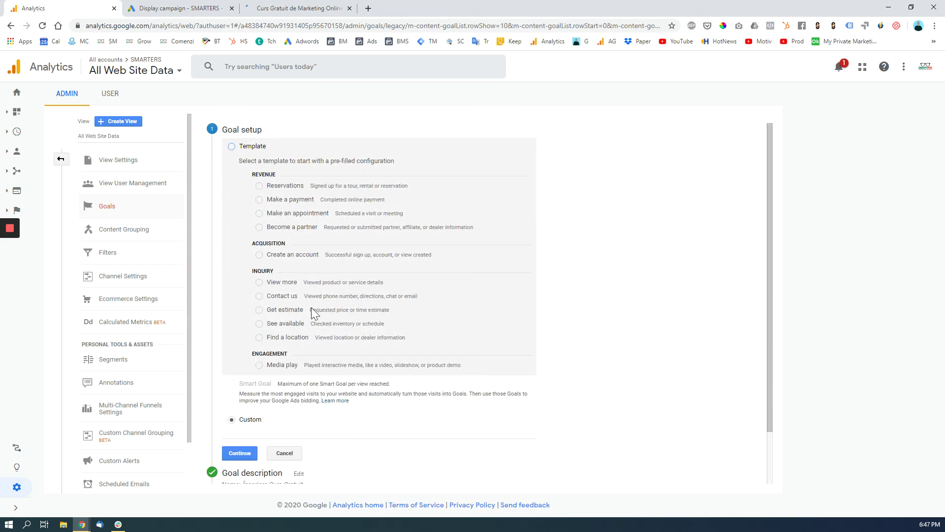
scroll(250, 407, down, 1)
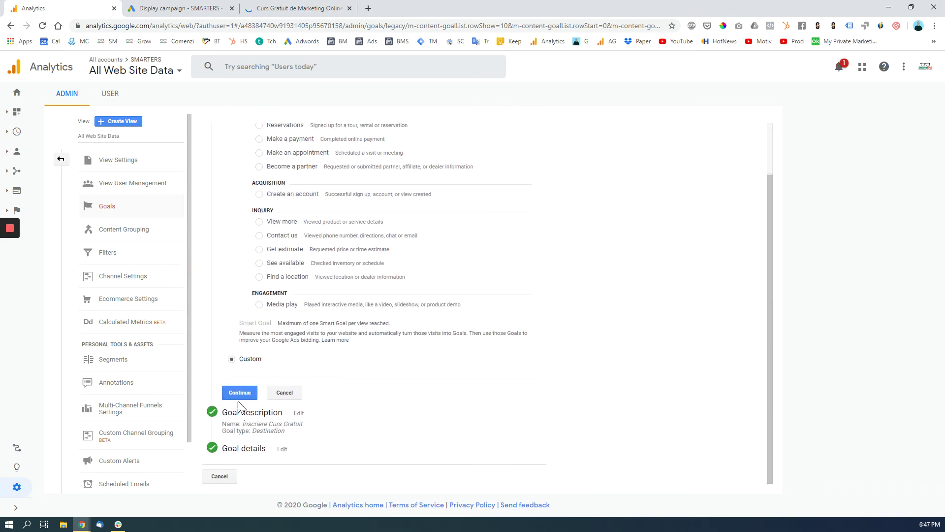
click(240, 394)
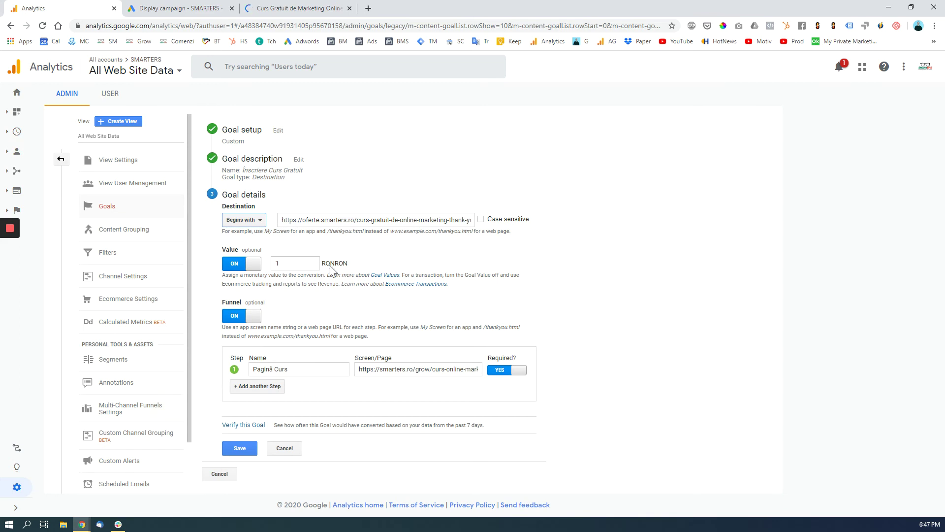
Inspect the goal's thank-you page destination URL and set its match type to Equals to
drag(294, 220, 586, 225)
click(347, 225)
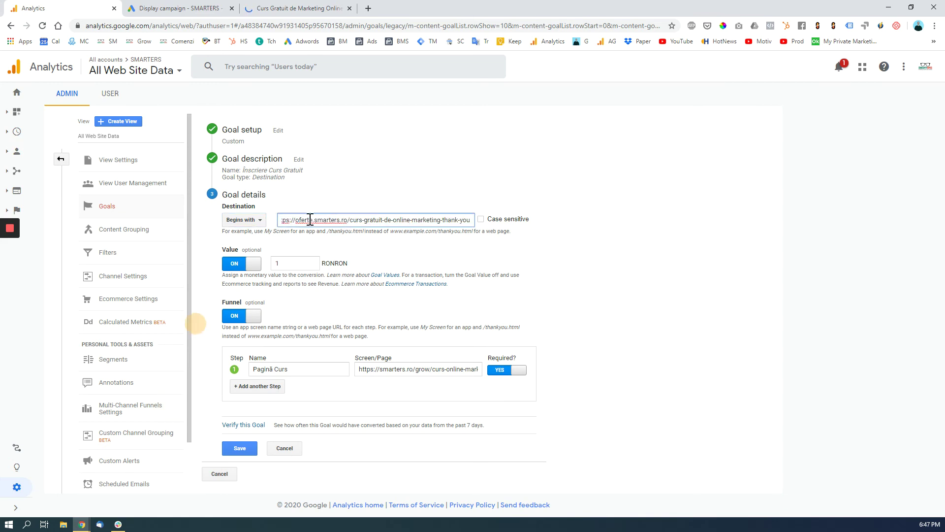
drag(310, 220, 365, 219)
click(318, 215)
click(243, 220)
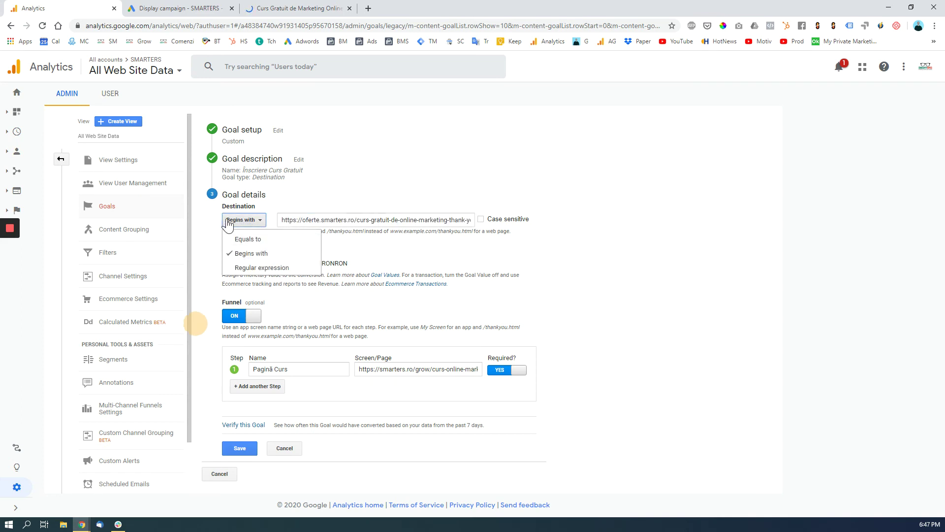
click(244, 241)
drag(302, 219, 534, 223)
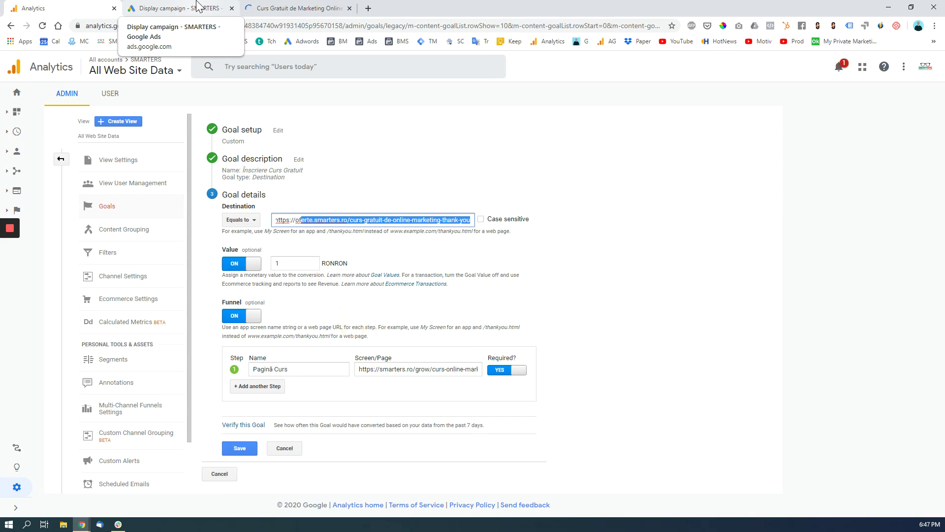
Check the sign-up form on the free course page, then return to the goal and highlight its full destination URL
click(319, 6)
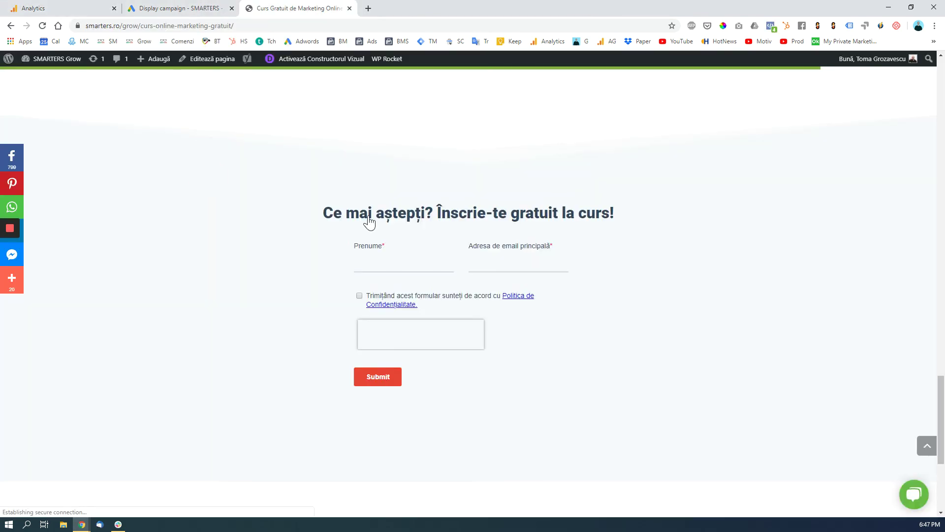
click(395, 253)
scroll(428, 320, up, 3)
click(445, 205)
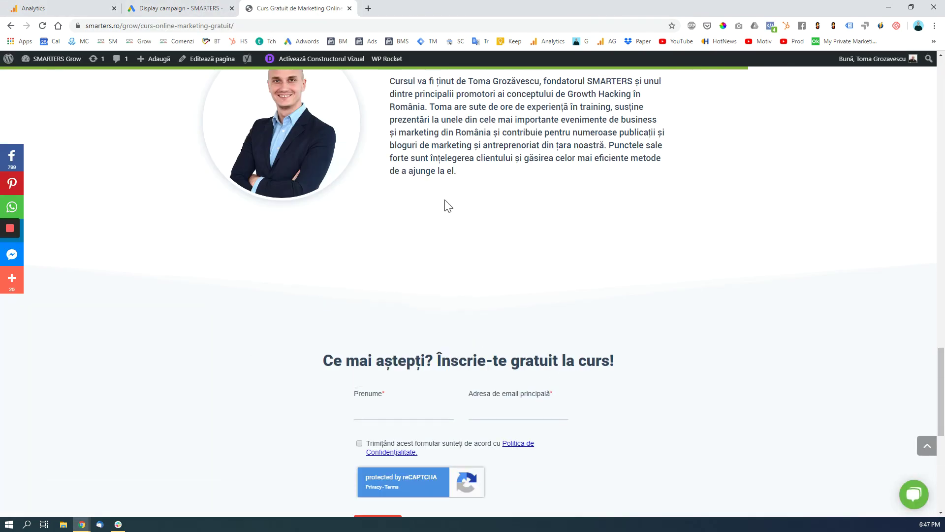
click(88, 7)
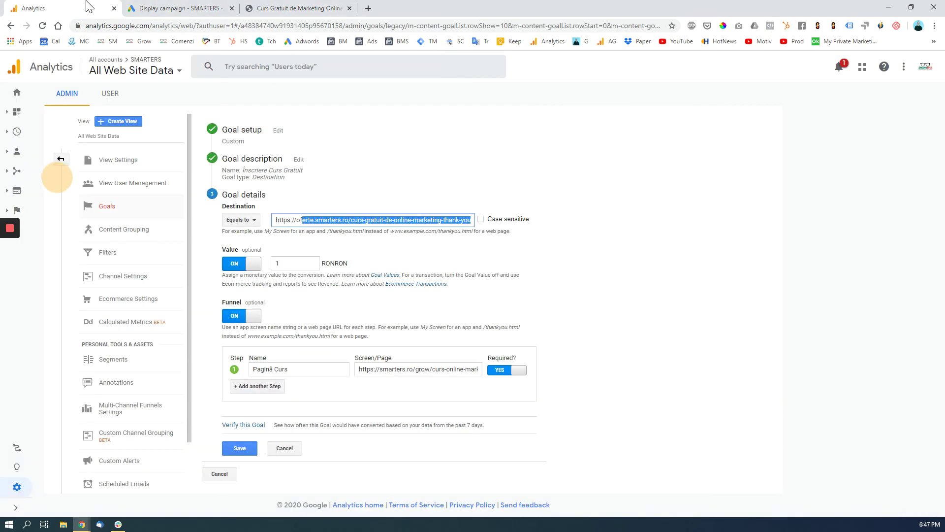
click(324, 221)
key(ctrl+a)
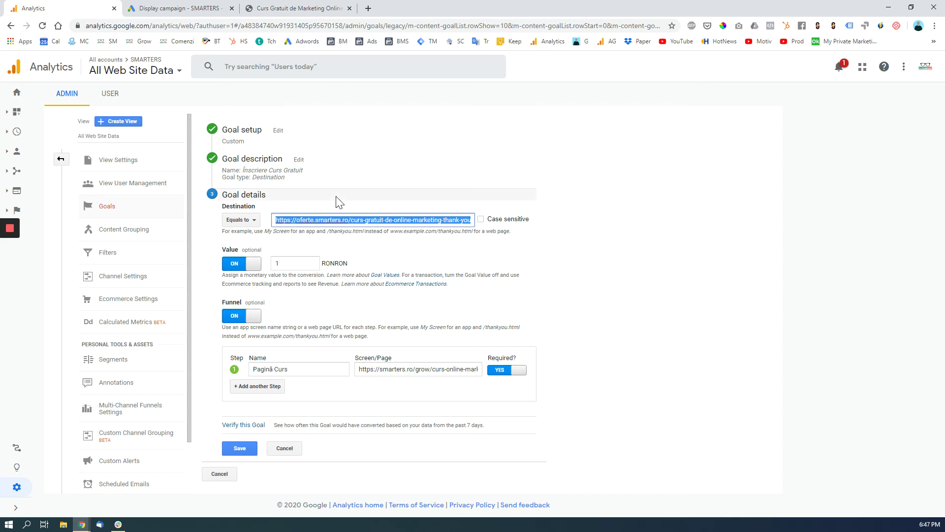
Switch to the new Google Ads campaign and set bidding to automatically maximise conversions
click(217, 8)
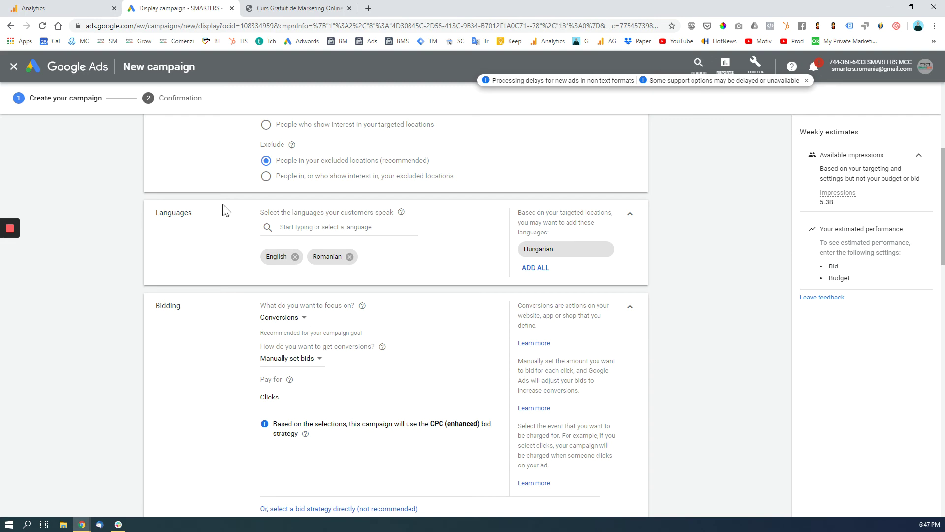
scroll(256, 315, up, 4)
scroll(257, 296, down, 4)
click(307, 364)
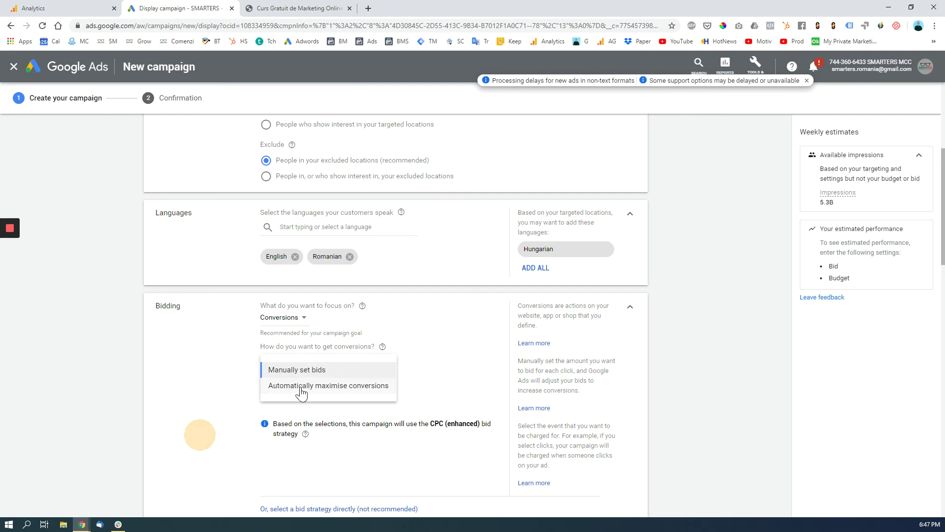
click(301, 390)
Set the campaign's average daily budget to RON 5.00
scroll(240, 370, down, 5)
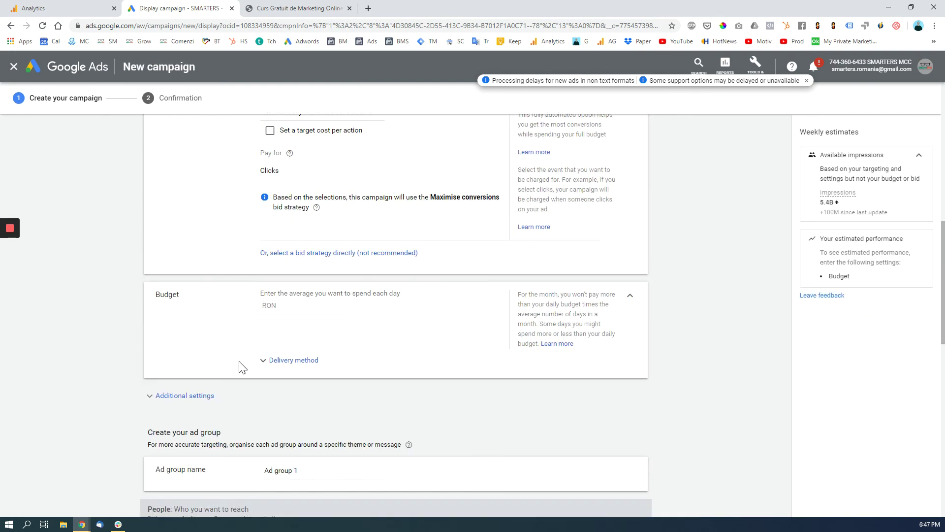
click(271, 304)
click(143, 329)
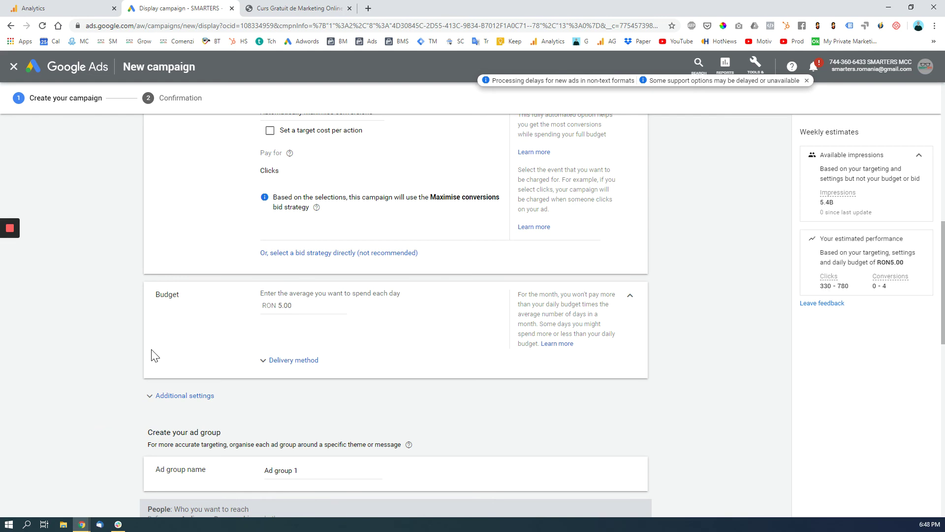
Rename the campaign's ad group as Vizitatori Idei Marketing
scroll(240, 286, down, 2)
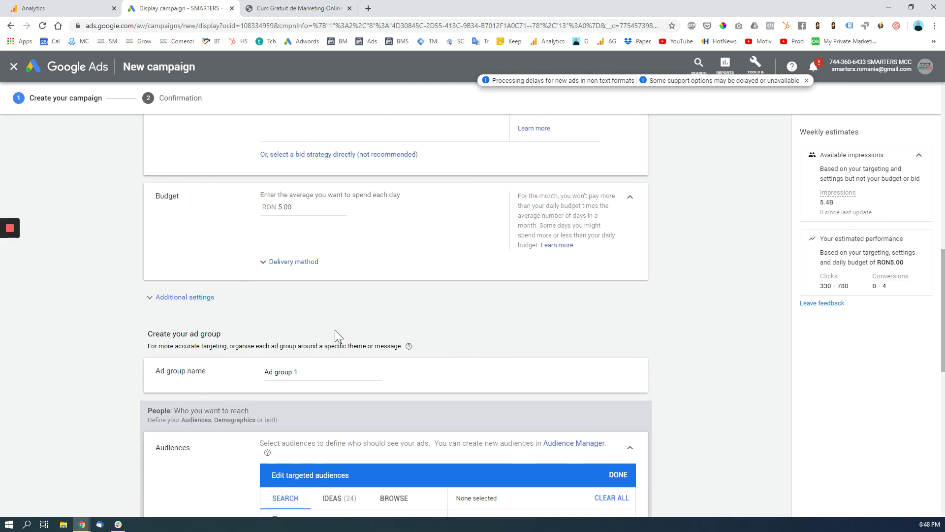
scroll(293, 308, down, 3)
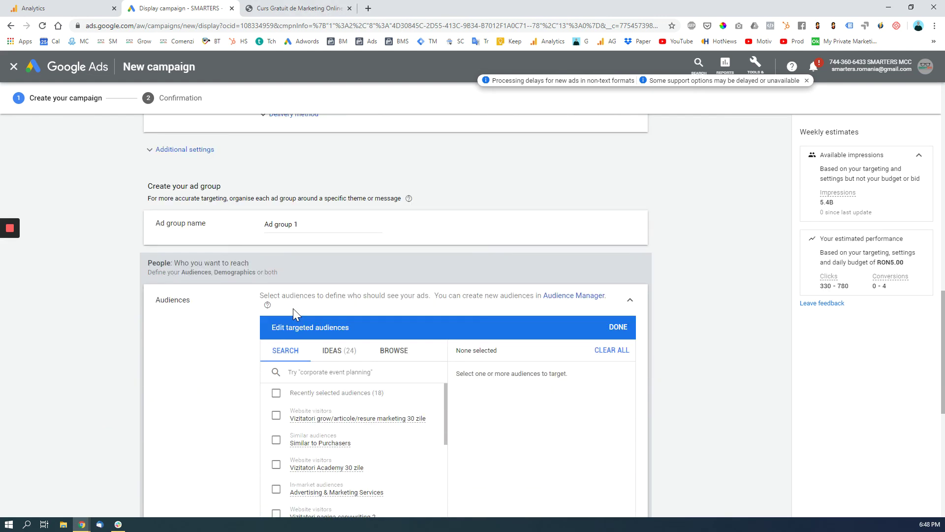
scroll(150, 309, down, 2)
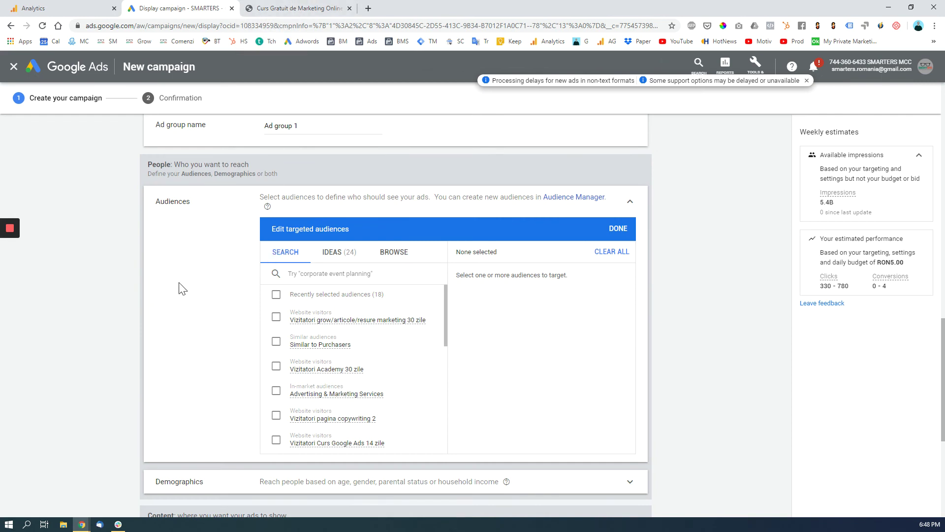
scroll(236, 276, up, 3)
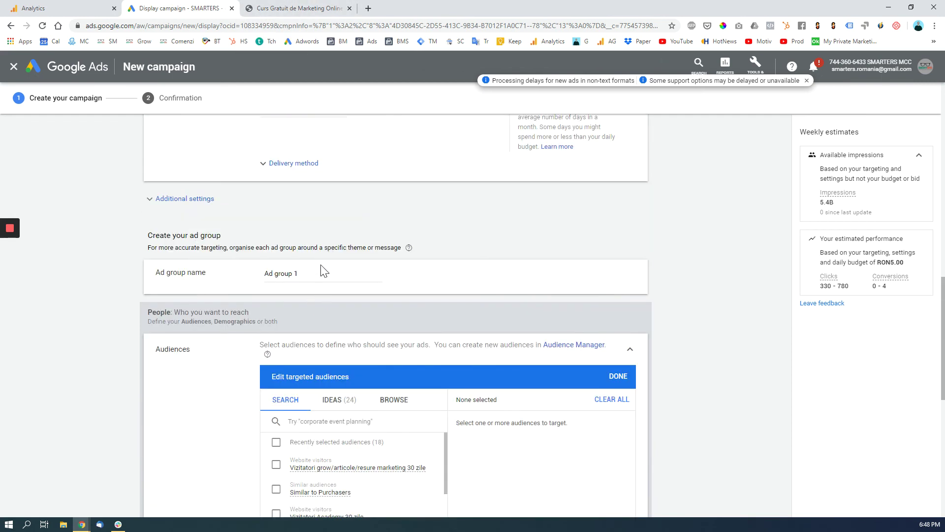
drag(302, 273, 260, 279)
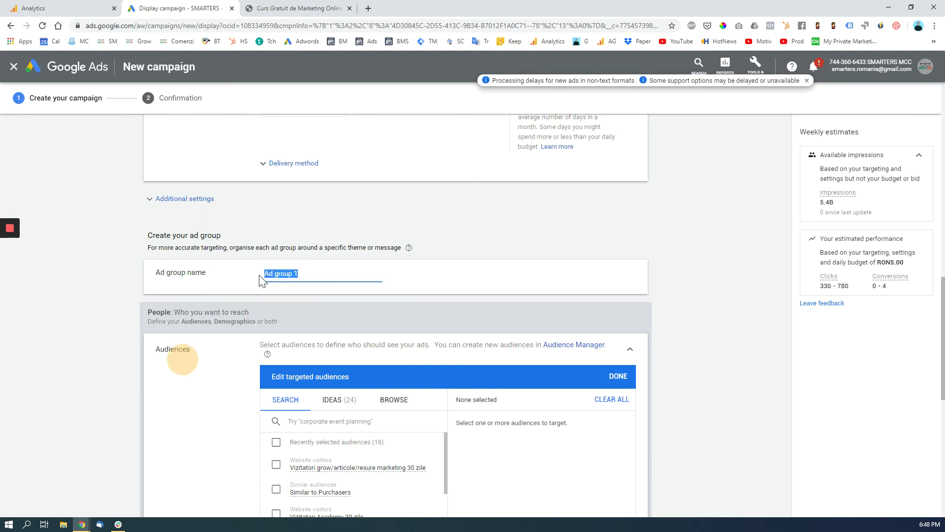
text(Vizitatori Idei Marketing)
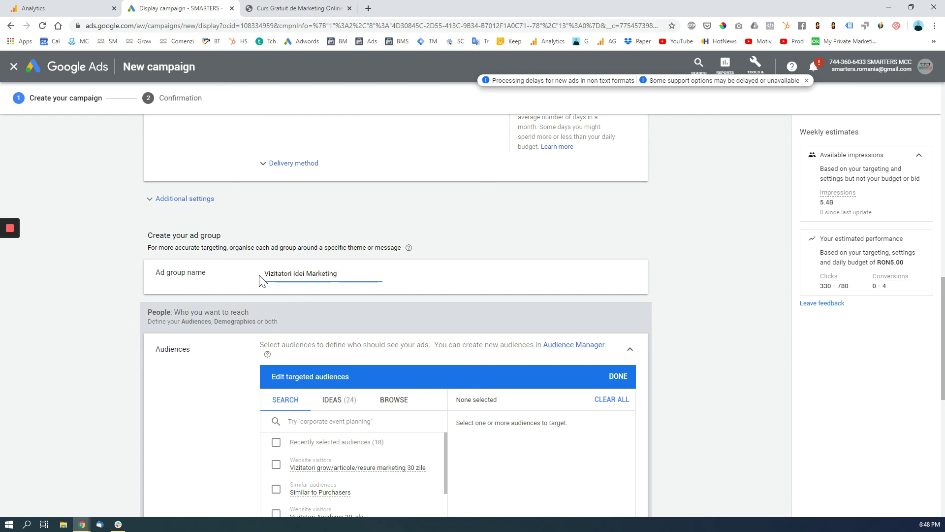
Browse the website visitors lists among the remarketing audiences and target Analytics All users - 180 de zile
scroll(451, 396, down, 3)
scroll(312, 348, down, 3)
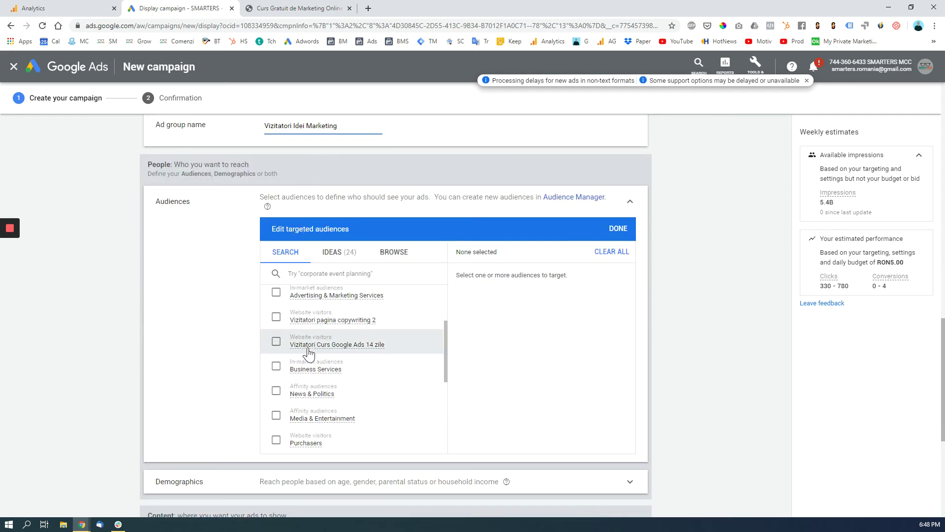
click(393, 255)
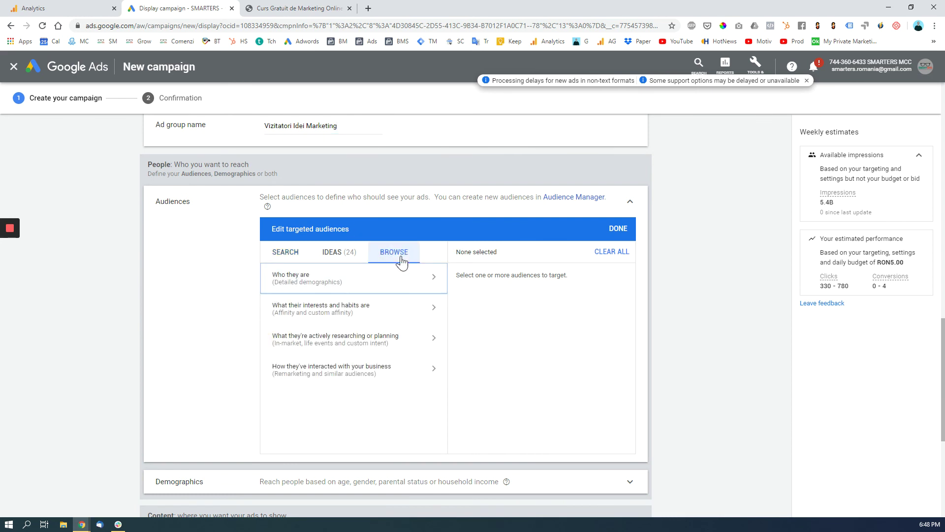
click(330, 373)
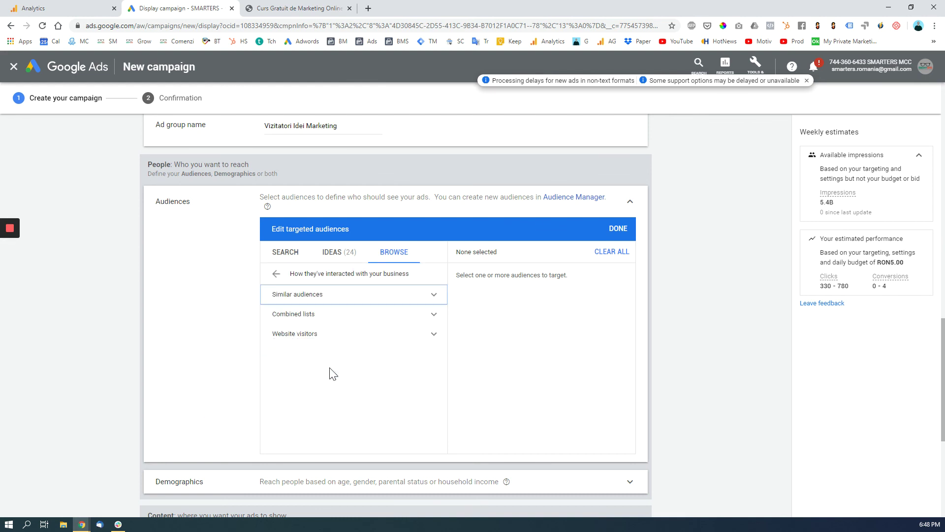
click(313, 343)
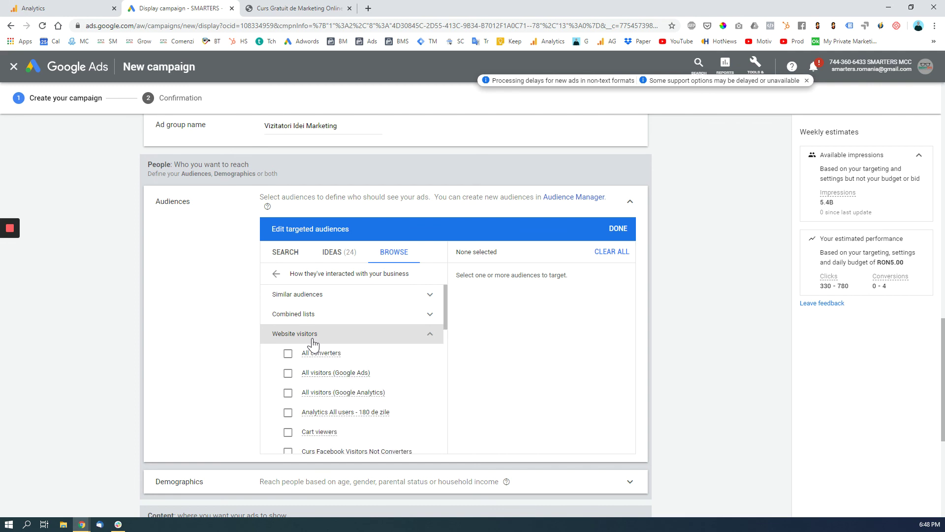
scroll(336, 341, down, 5)
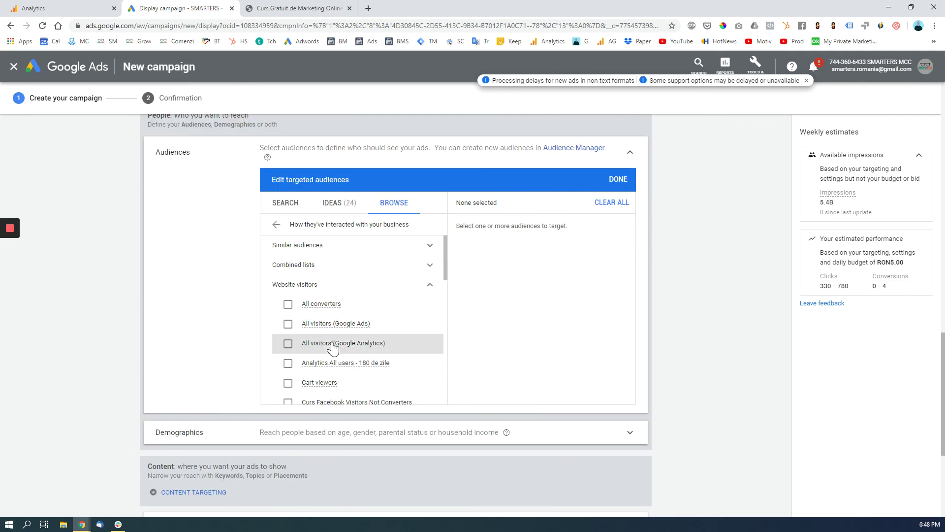
scroll(336, 340, down, 6)
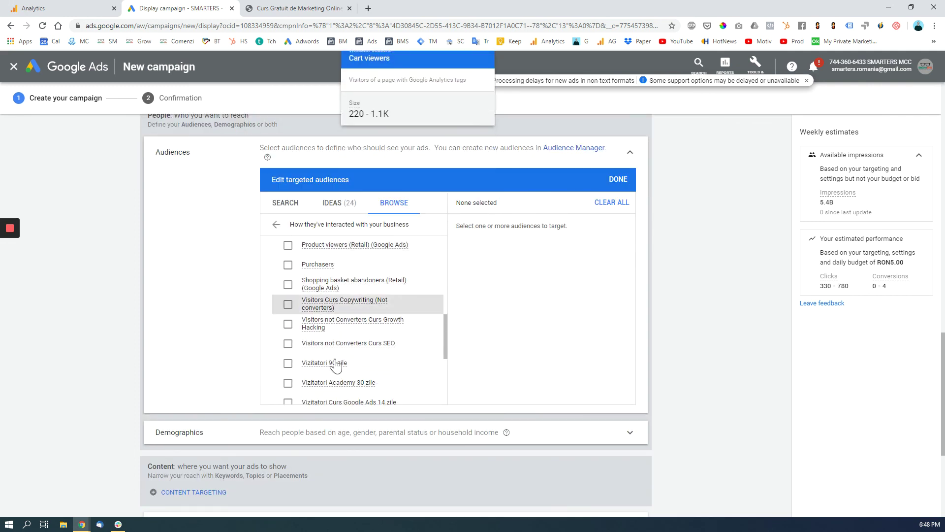
scroll(364, 374, down, 4)
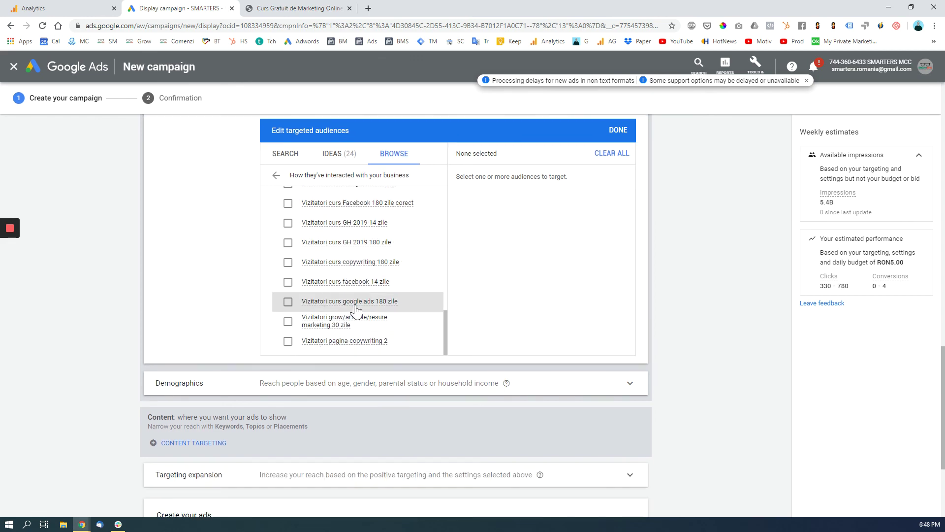
scroll(249, 281, up, 3)
scroll(343, 347, up, 8)
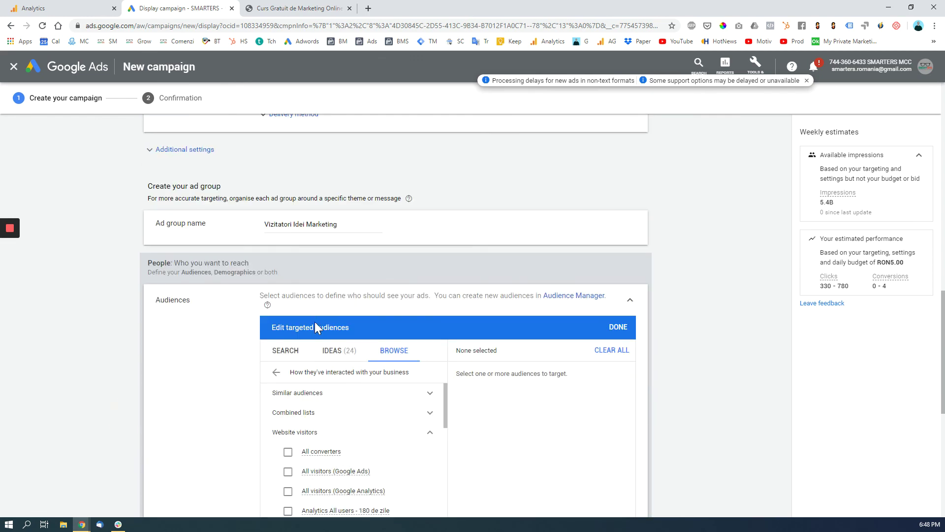
scroll(316, 324, down, 1)
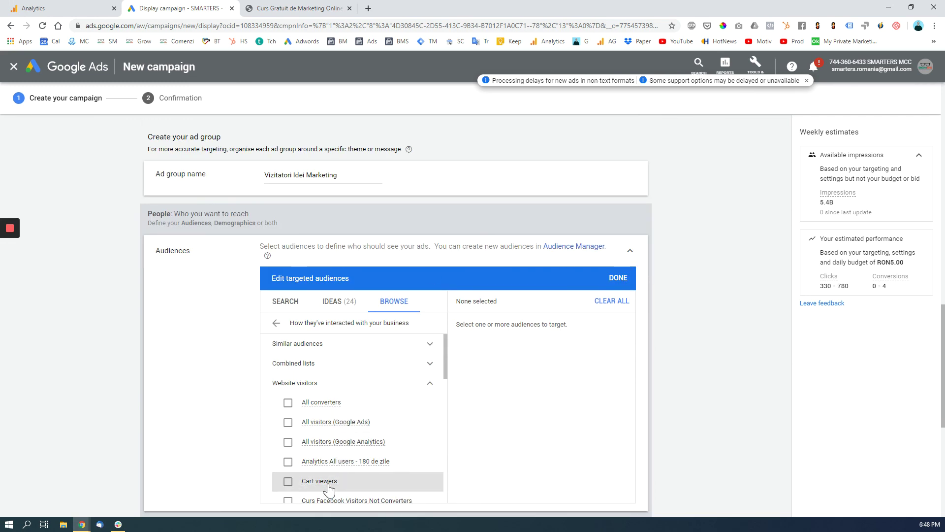
click(337, 463)
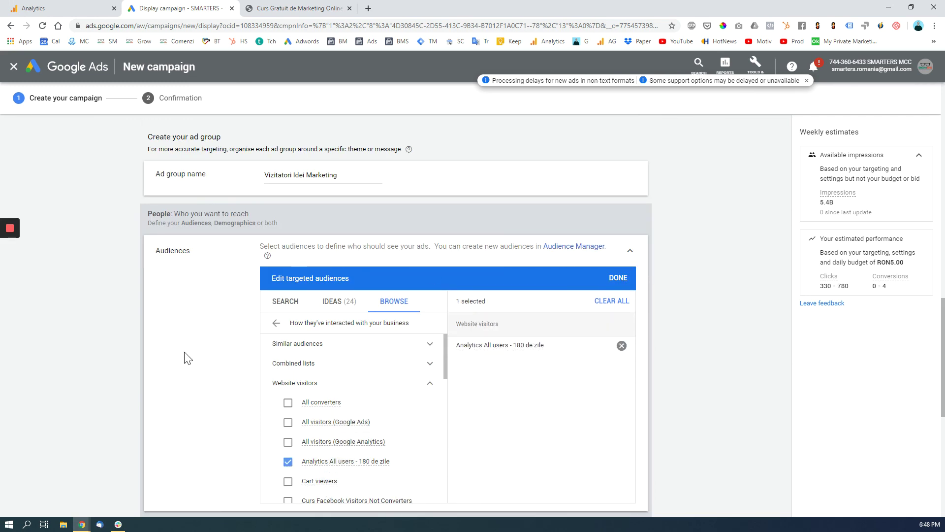
Examine the ad group's content targeting, targeting expansion and dynamic ads settings down to the ad creation section
scroll(212, 344, down, 6)
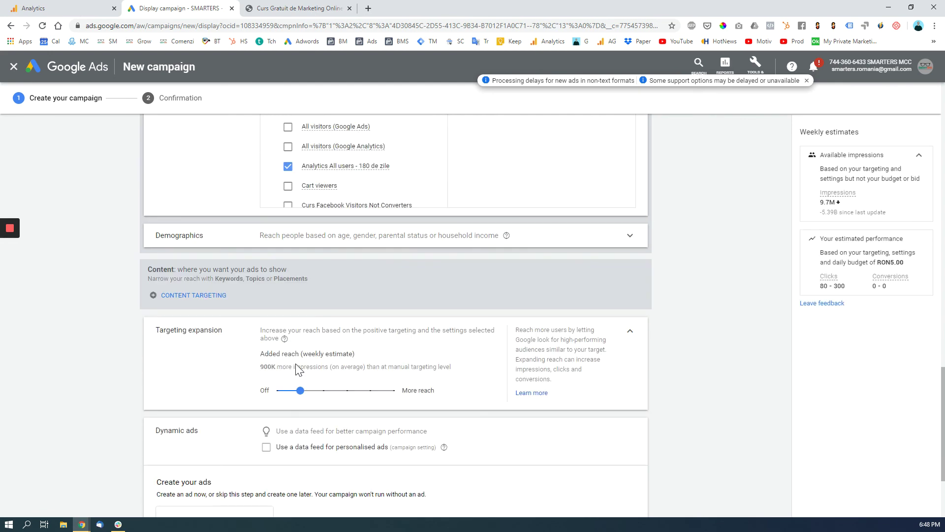
scroll(238, 340, down, 3)
scroll(233, 338, up, 4)
scroll(232, 337, down, 2)
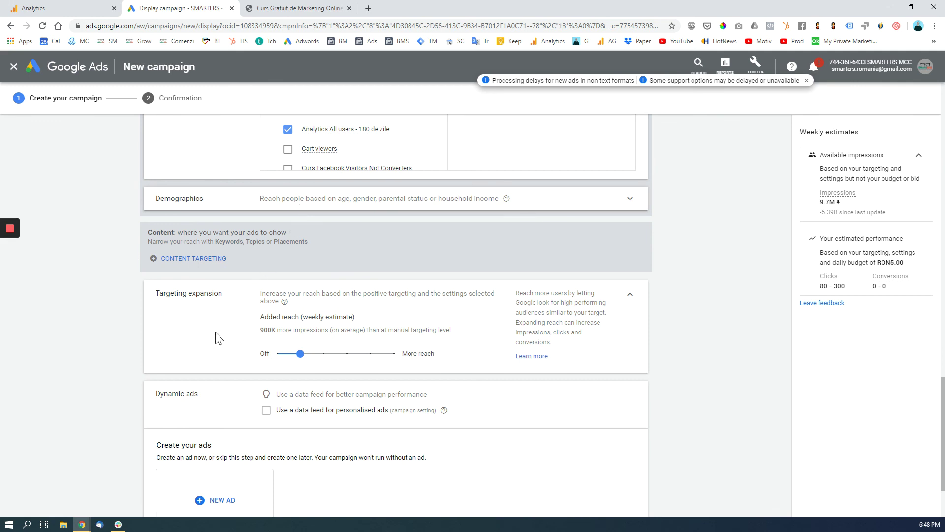
click(188, 260)
scroll(188, 267, up, 2)
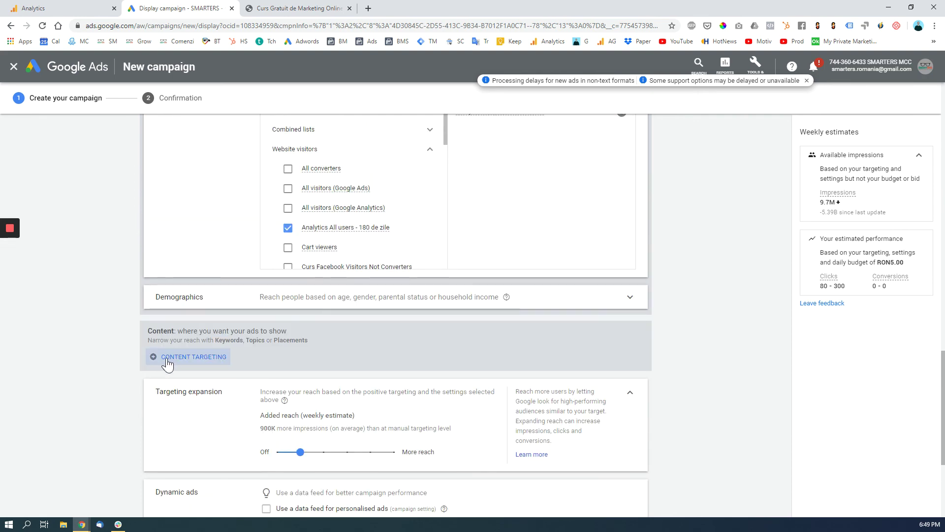
scroll(184, 359, down, 3)
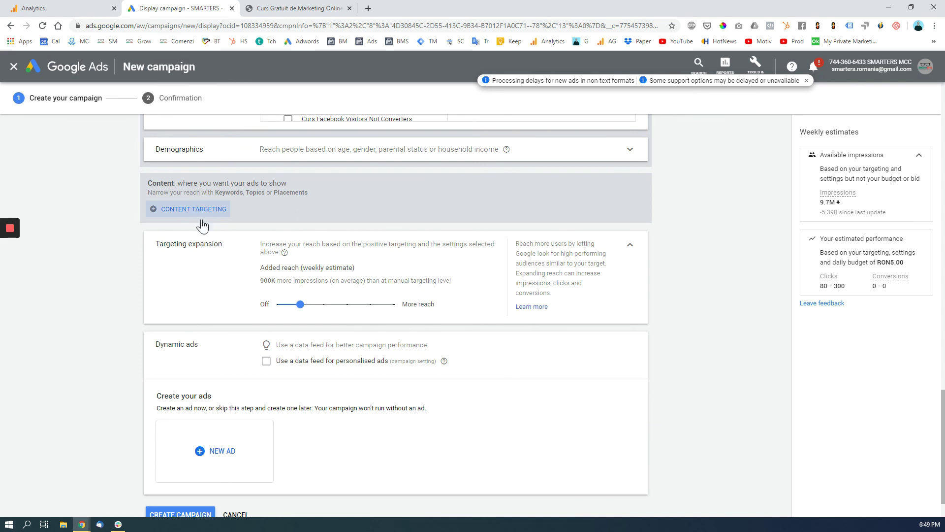
Start a new responsive display ad in the campaign's ad creation section
scroll(209, 294, down, 1)
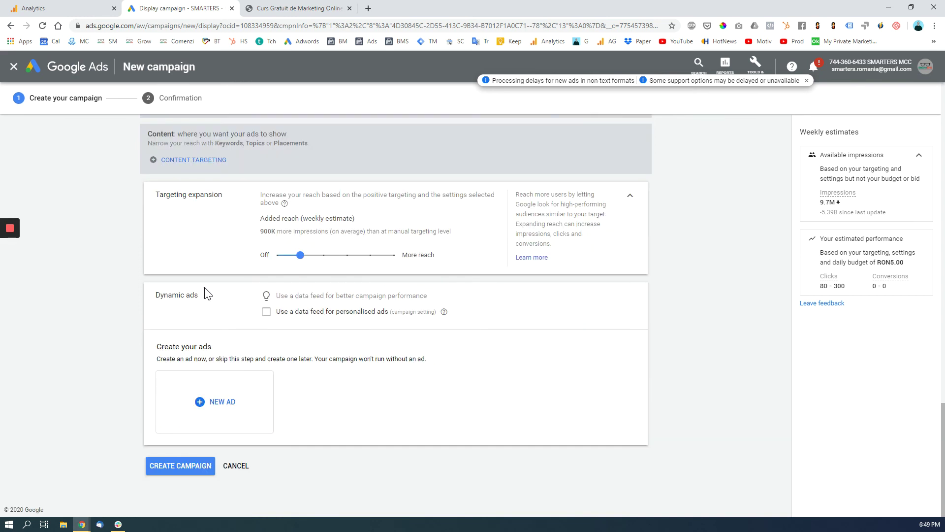
click(229, 407)
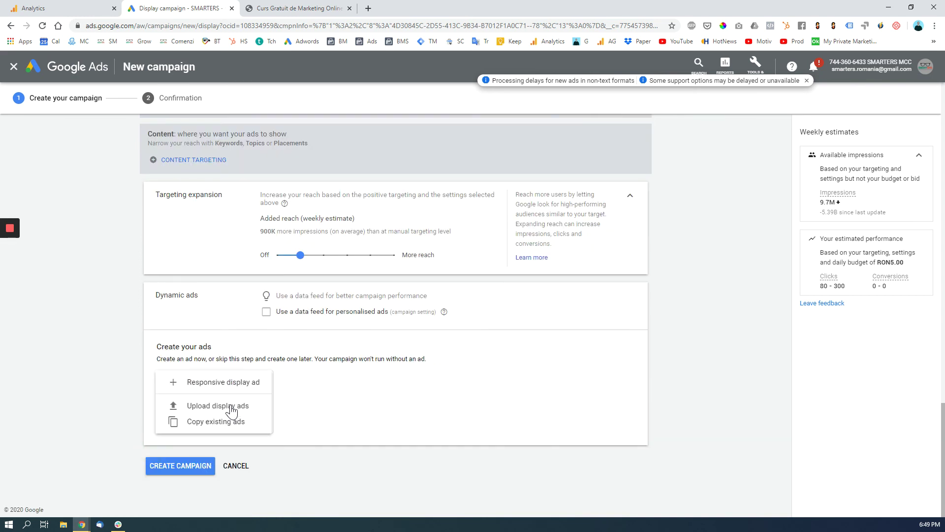
click(217, 383)
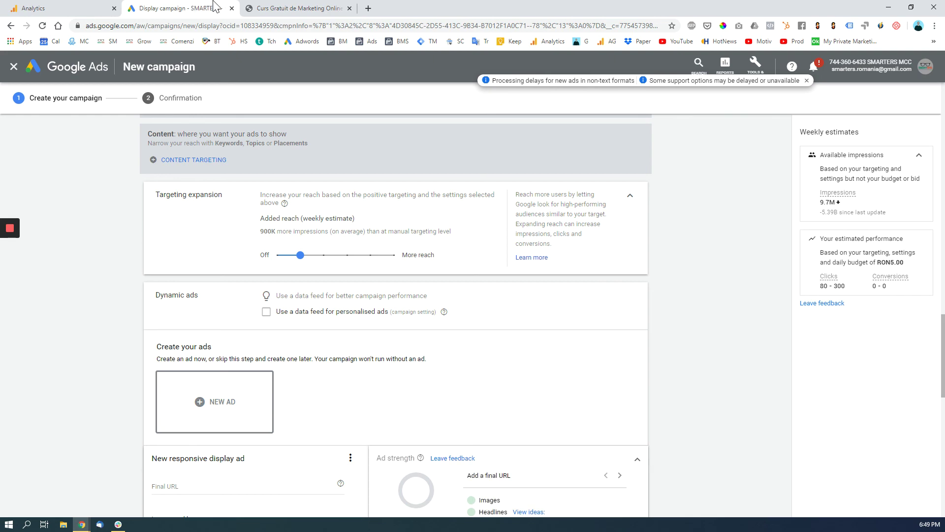
Review the opening section of the Curs Gratuit de Marketing Online landing page and return to the Google Ads campaign form
click(325, 6)
scroll(486, 327, up, 10)
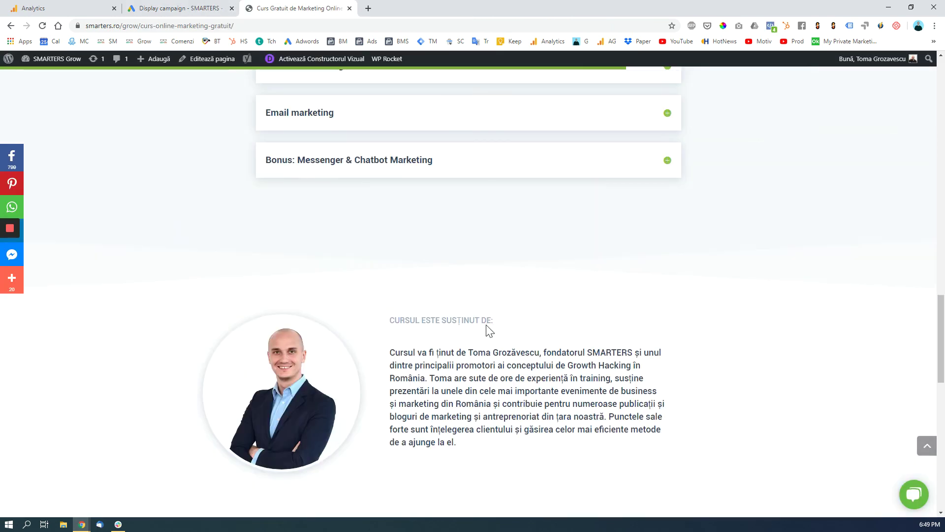
scroll(521, 430, up, 10)
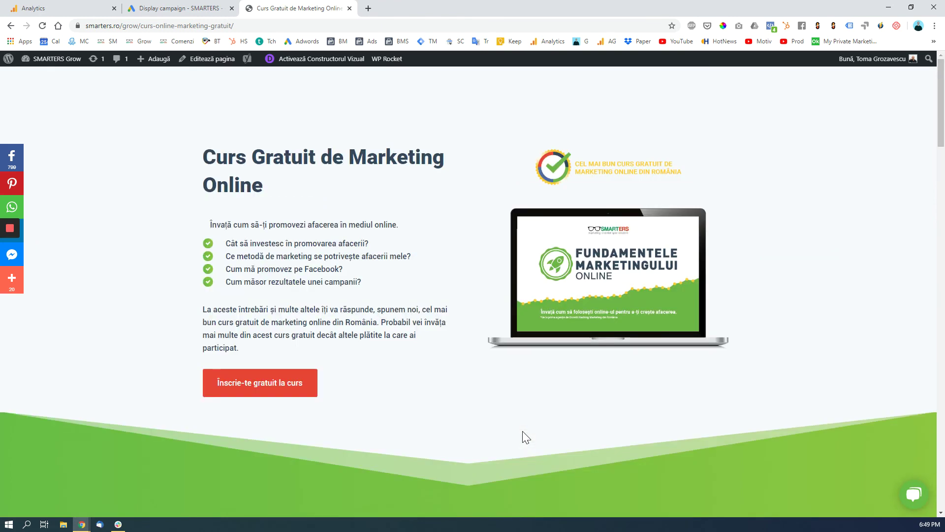
click(154, 6)
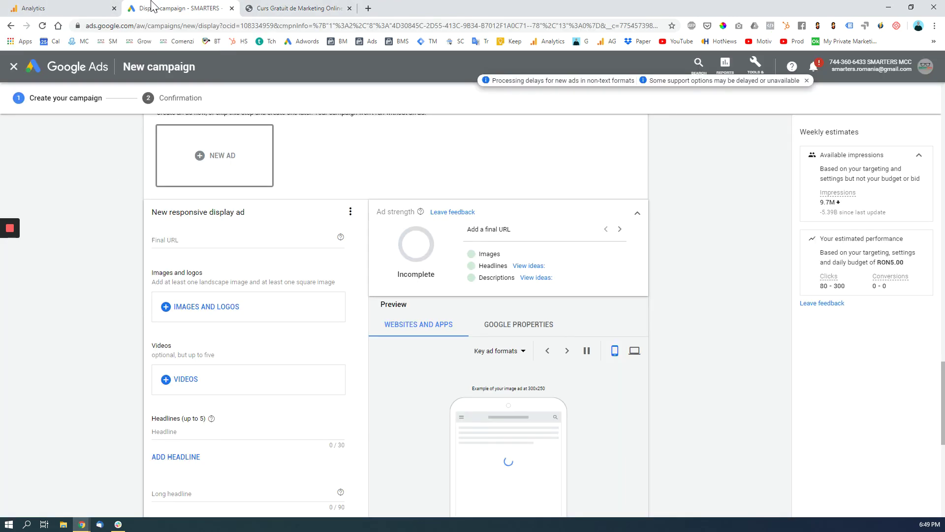